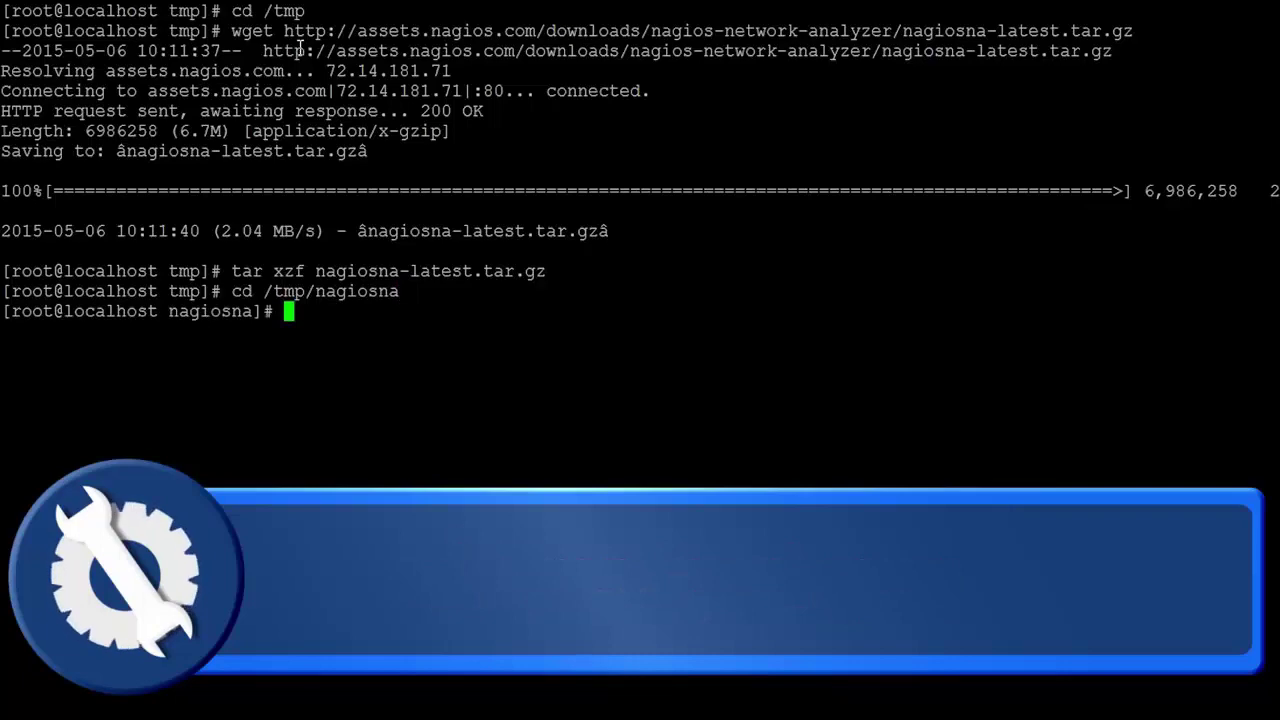
# Step: Run ./fullinstall until it reports Installation Success, then select the printed /nagiosna/ setup URL
pyautogui.write('./fullinstall')
pyautogui.press('Return')
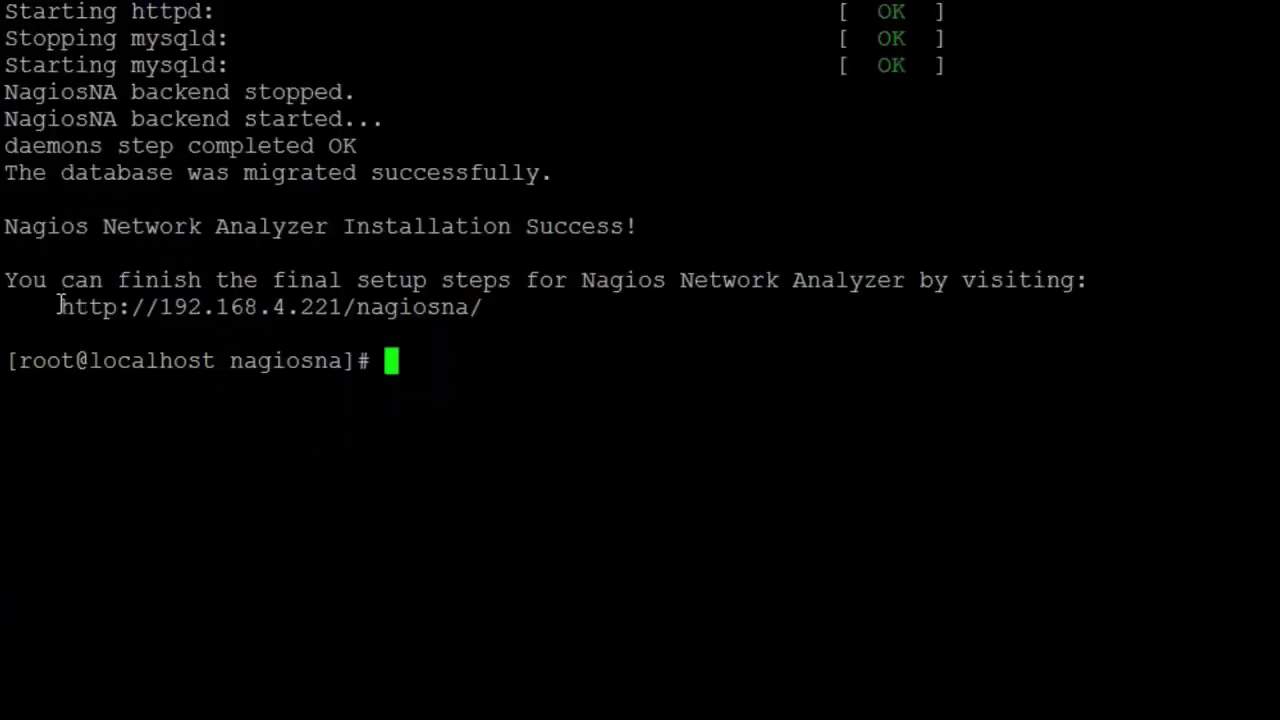
pyautogui.moveTo(48, 305); pyautogui.dragTo(476, 316)
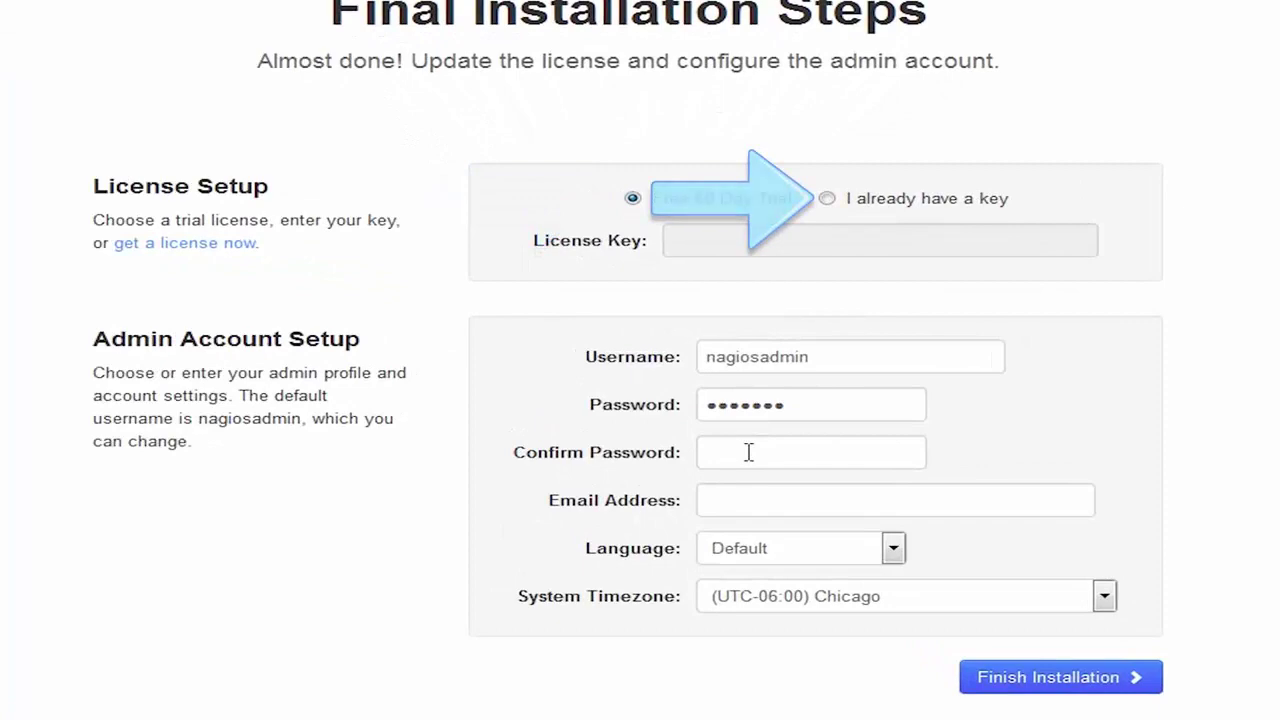
# Step: Finish installation on the Free 60 Day Trial with a new admin password and the suggested e-mail
pyautogui.moveTo(817, 404); pyautogui.dragTo(647, 402)
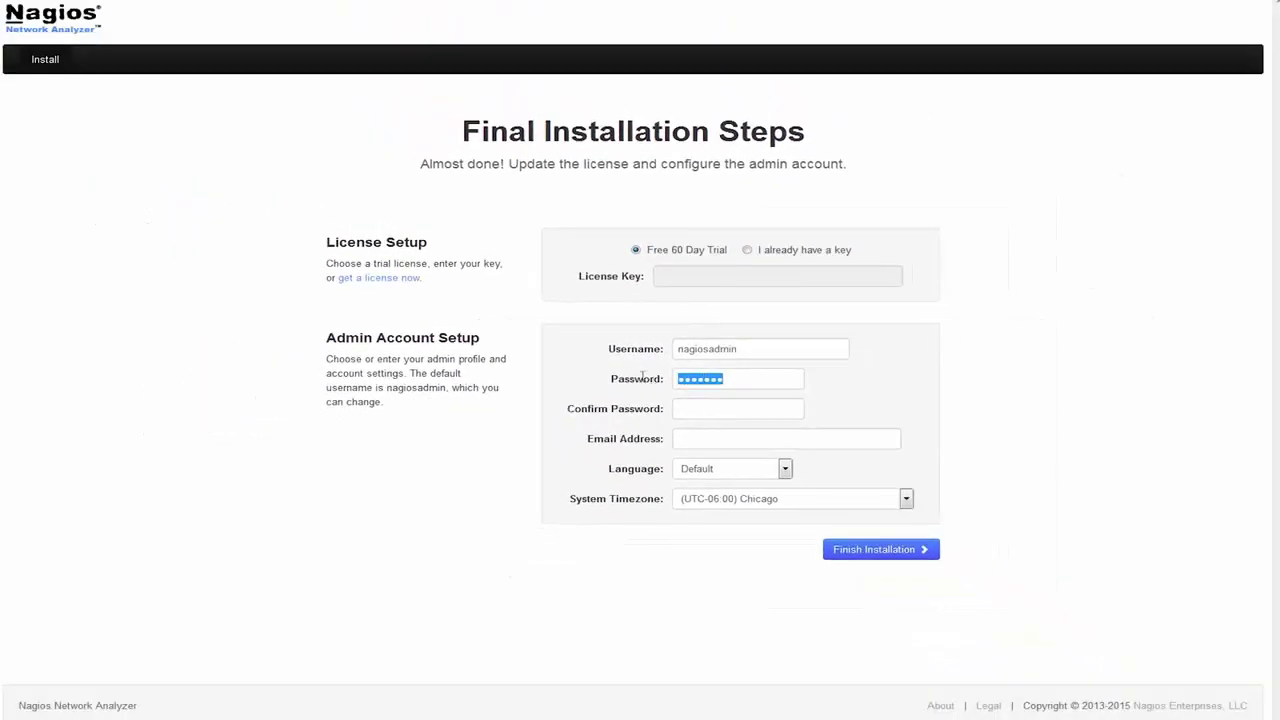
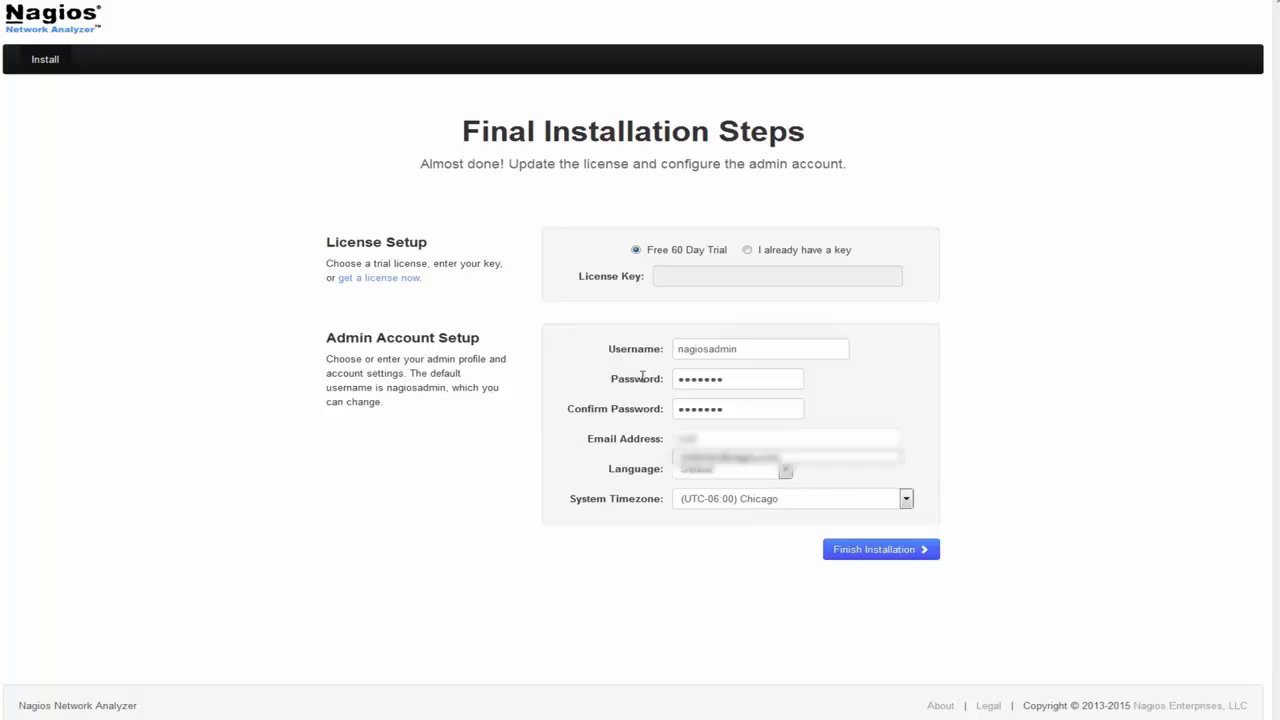
pyautogui.press('Down')
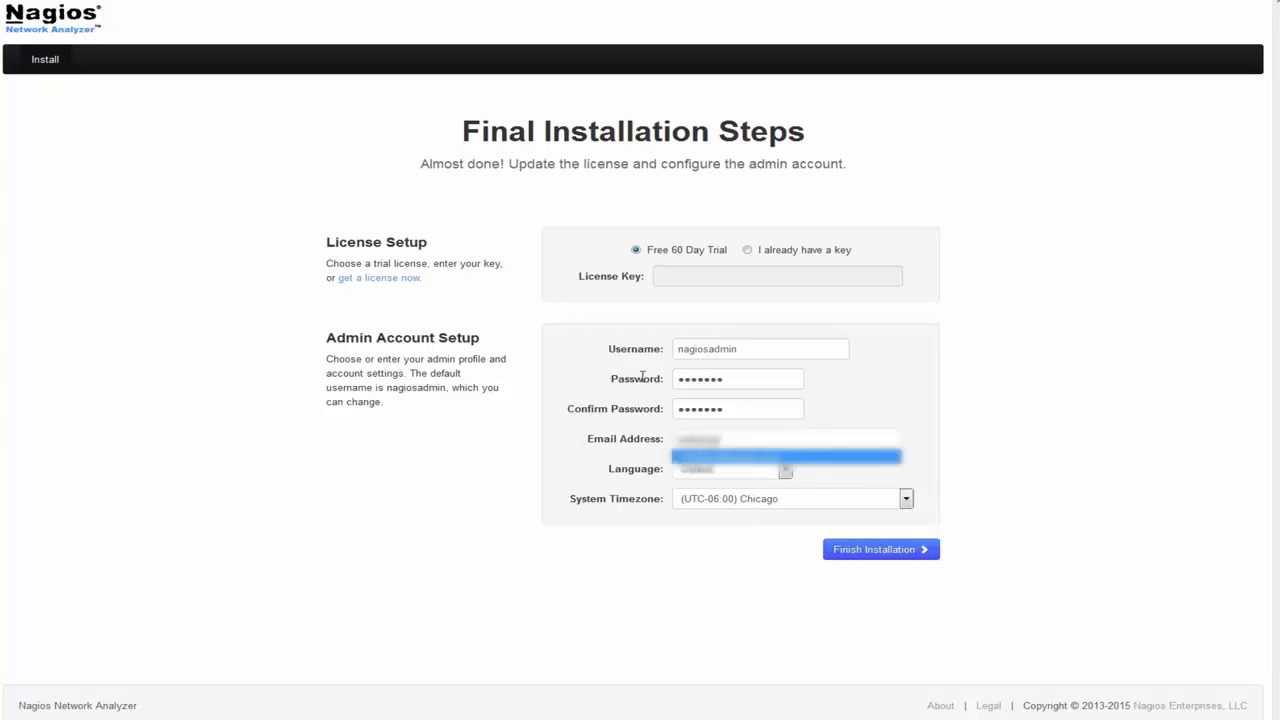
pyautogui.press('Return')
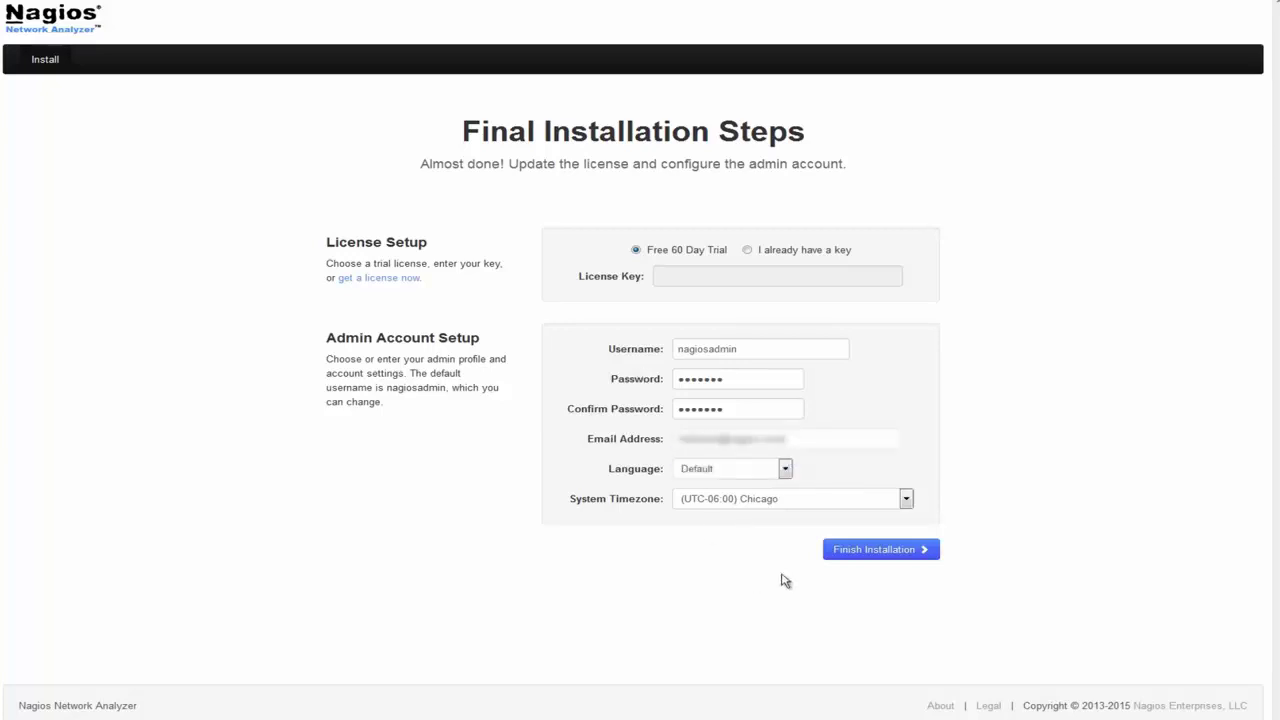
pyautogui.click(873, 556)
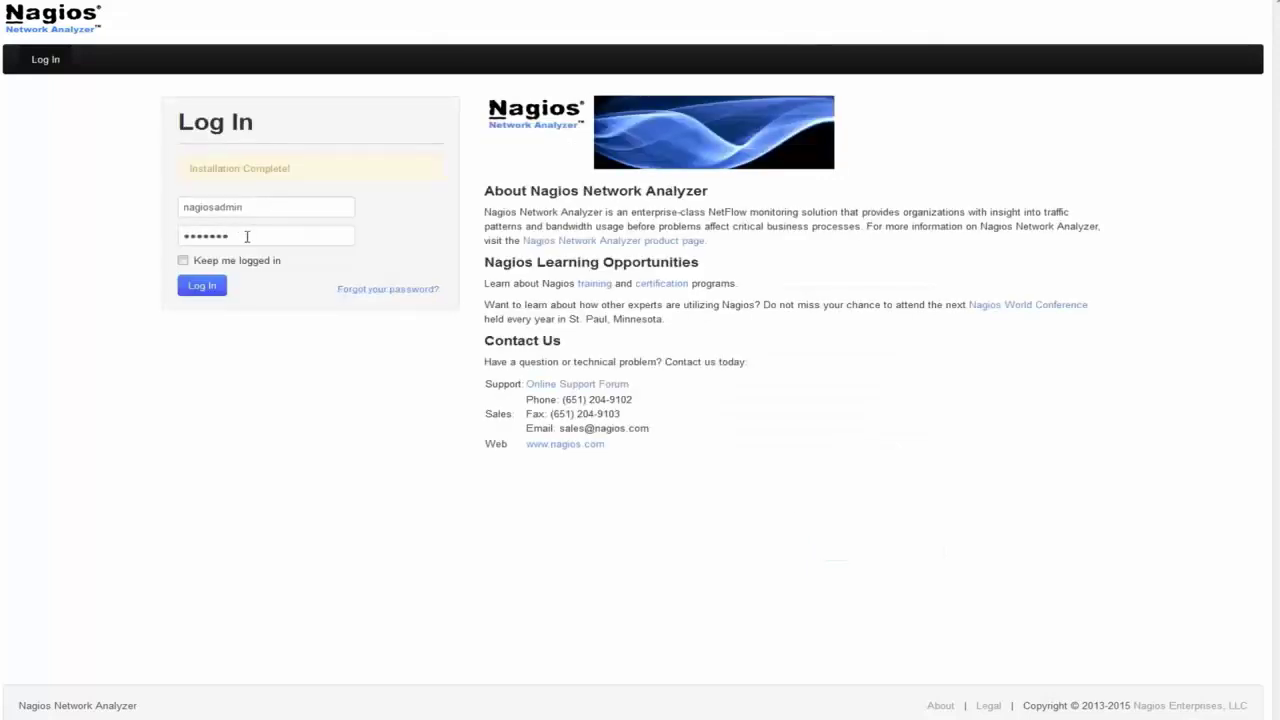
# Step: Log in as the admin with the account password and decline saving it in the browser
pyautogui.moveTo(247, 236); pyautogui.dragTo(165, 236)
pyautogui.click(203, 286)
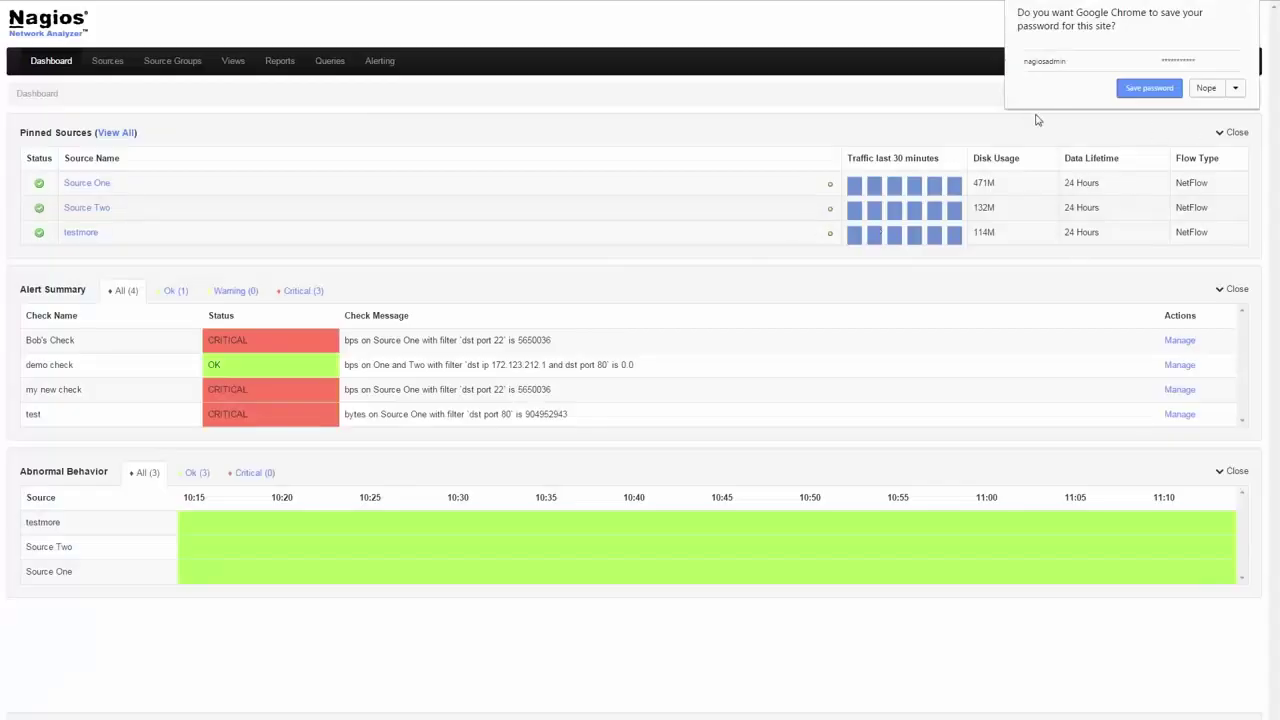
pyautogui.click(1207, 89)
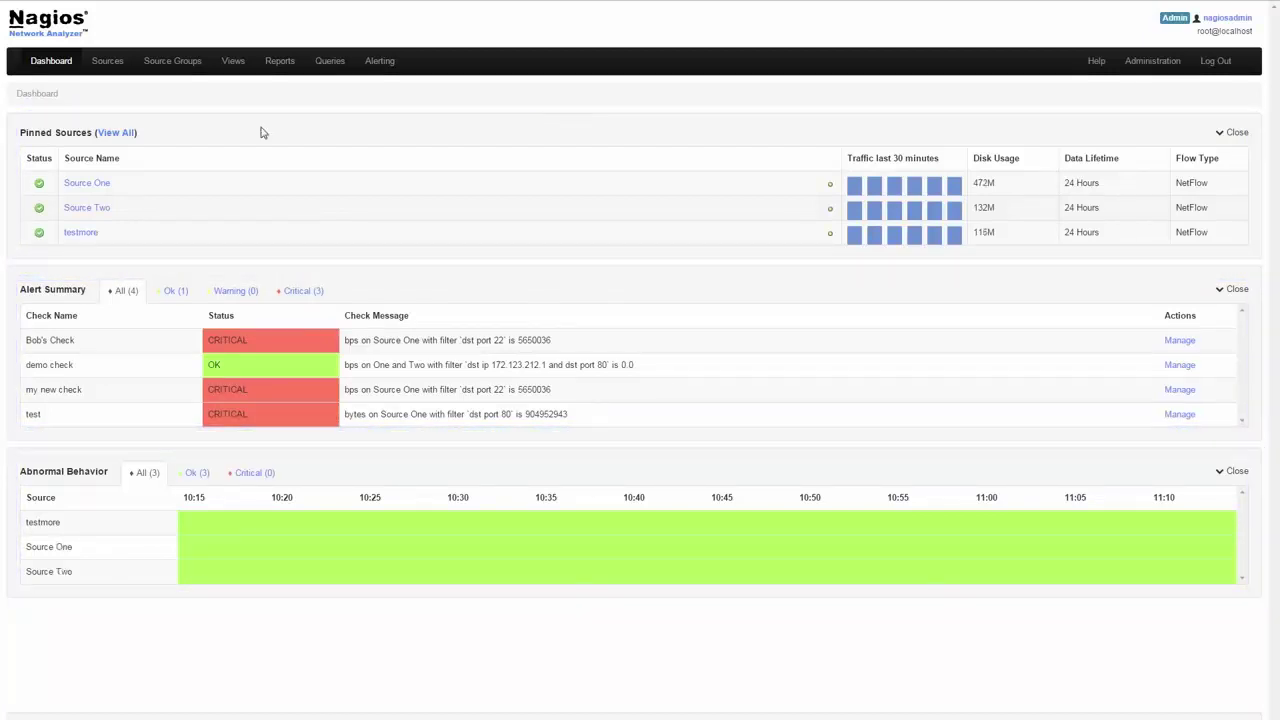
# Step: Open the Sources list, look at the Create Source form, and cancel it without saving
pyautogui.click(107, 63)
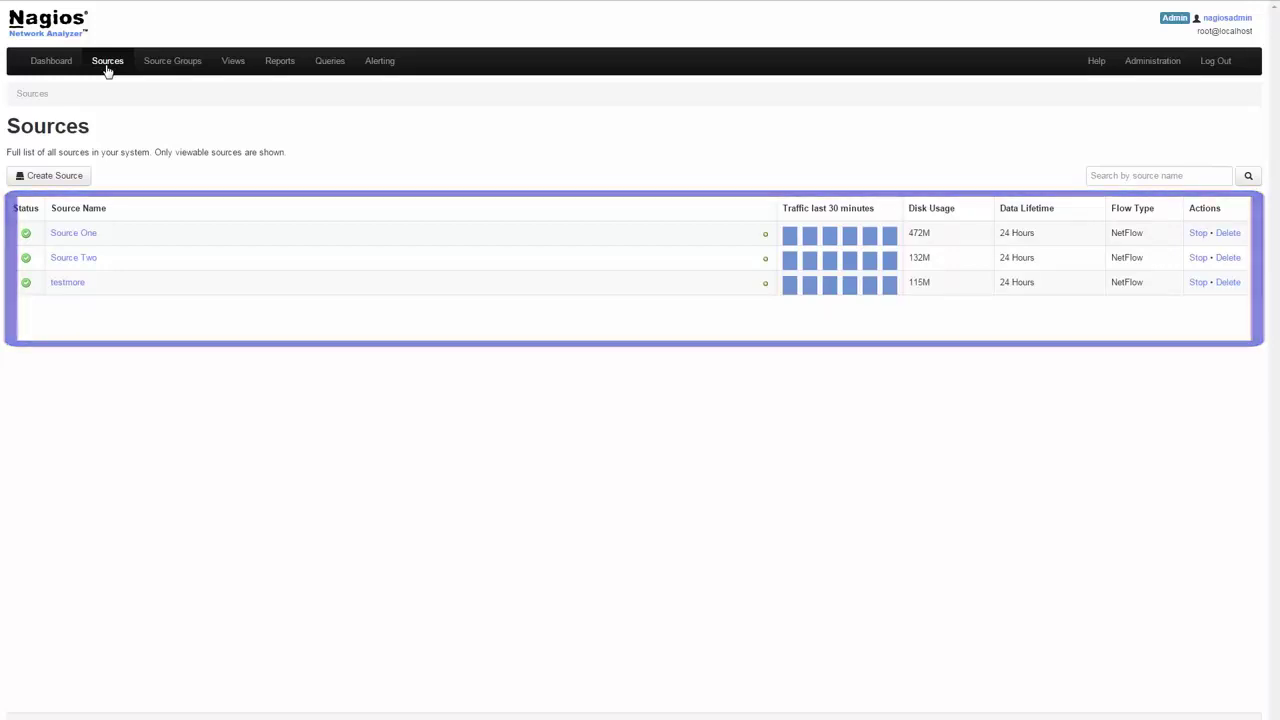
pyautogui.click(55, 176)
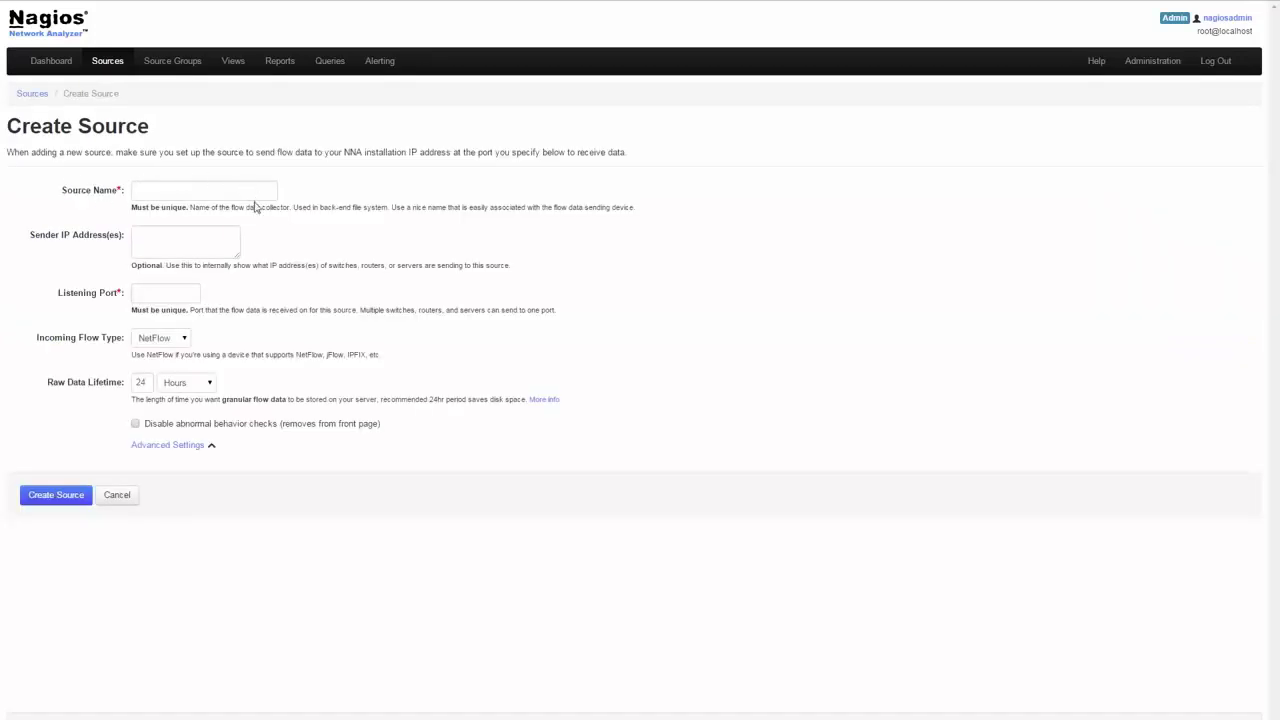
pyautogui.click(125, 499)
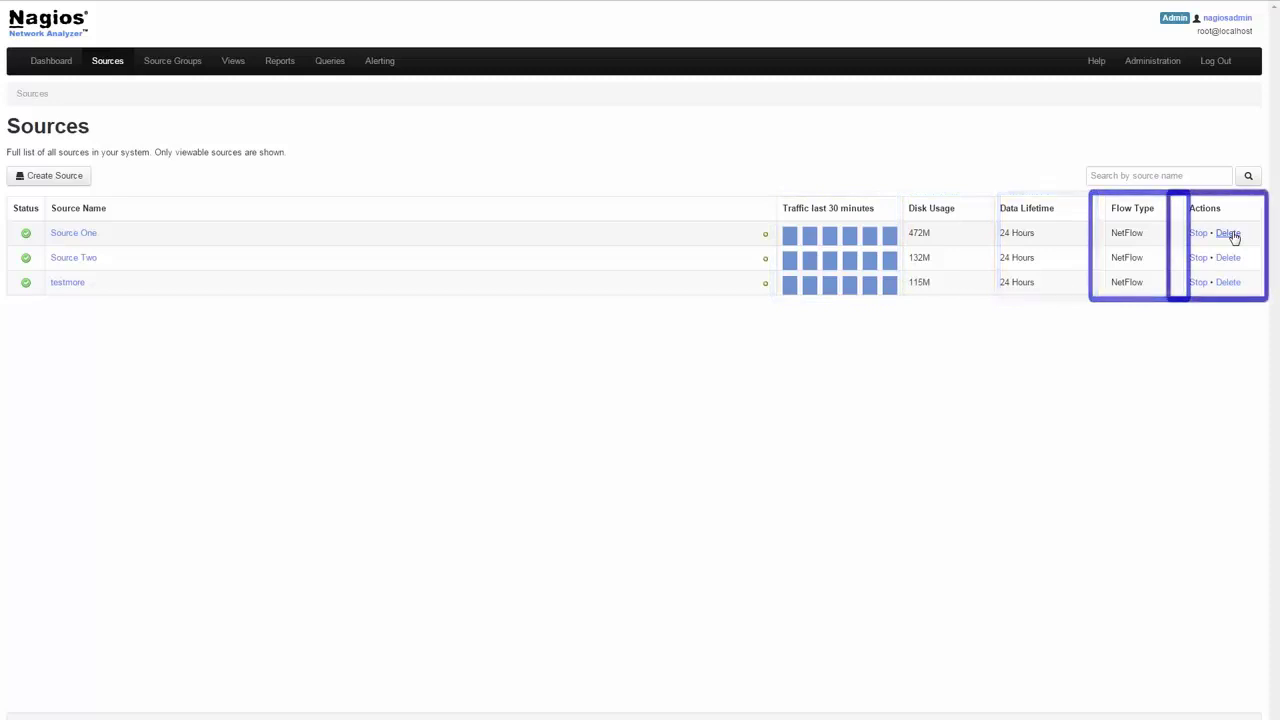
# Step: Step through Source One's summary, Reports, Queries and Percentile Calculator tabs, then open Source Groups
pyautogui.click(74, 234)
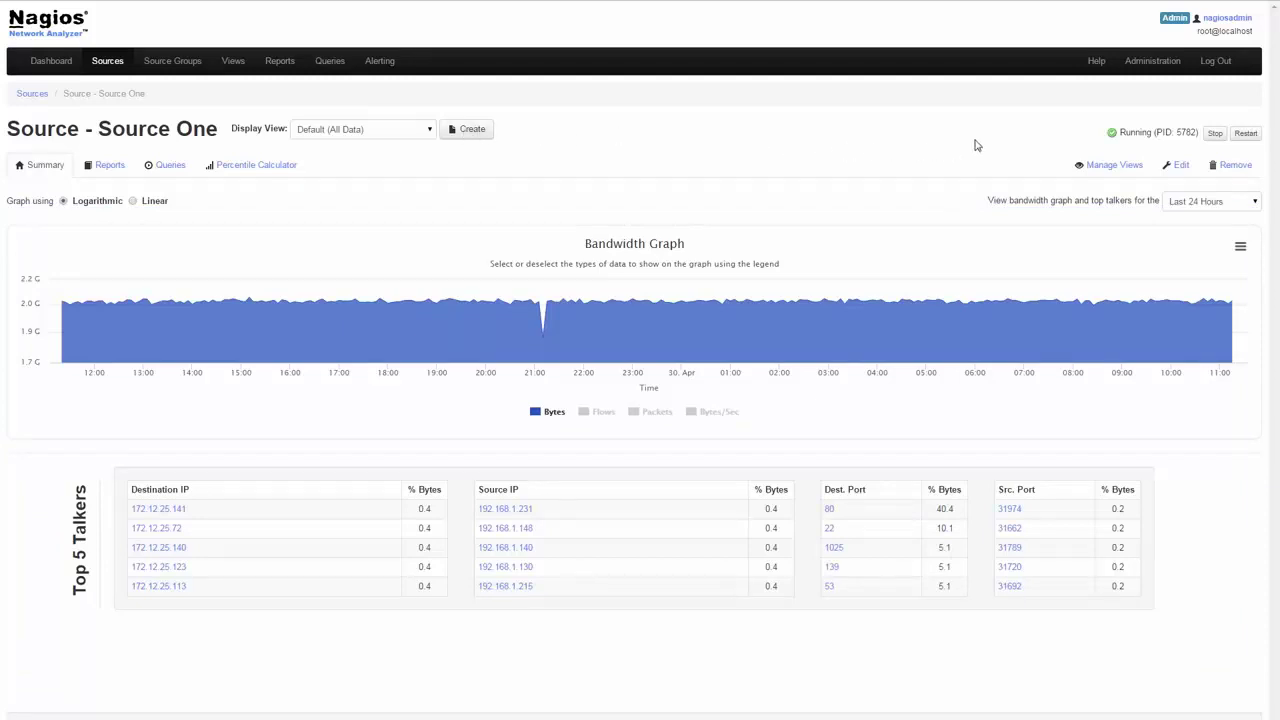
pyautogui.click(109, 167)
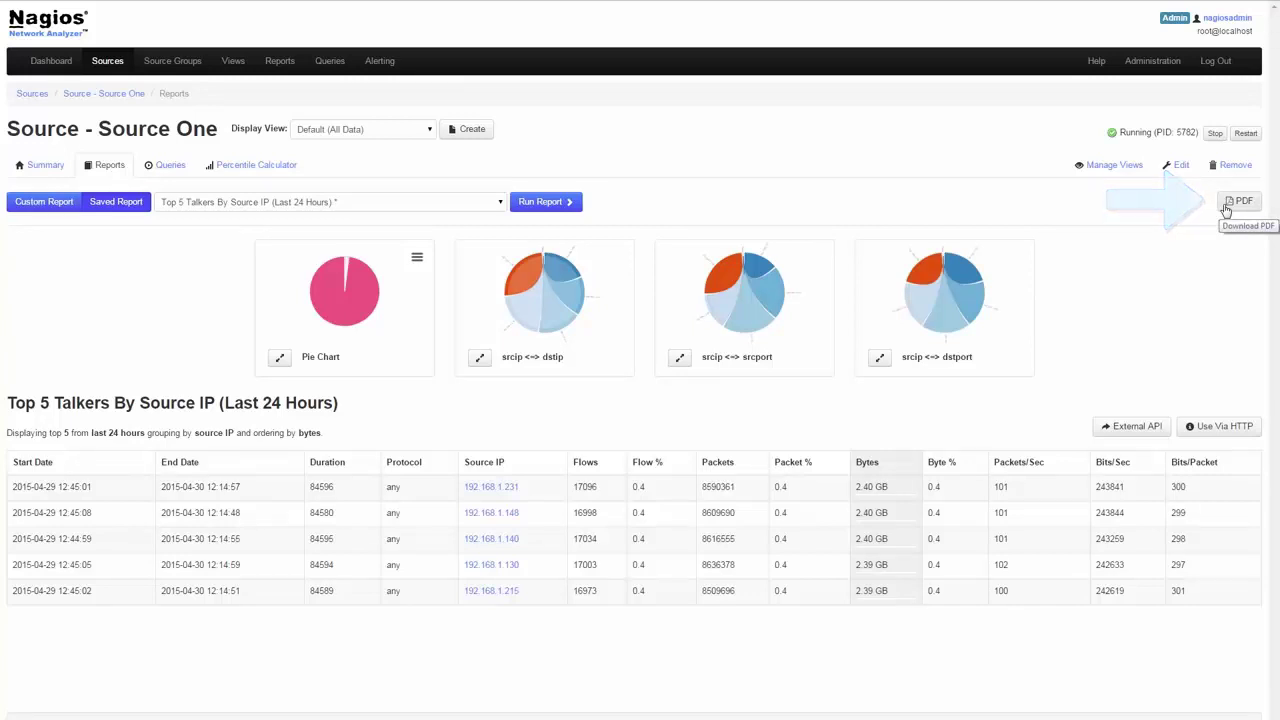
pyautogui.click(177, 175)
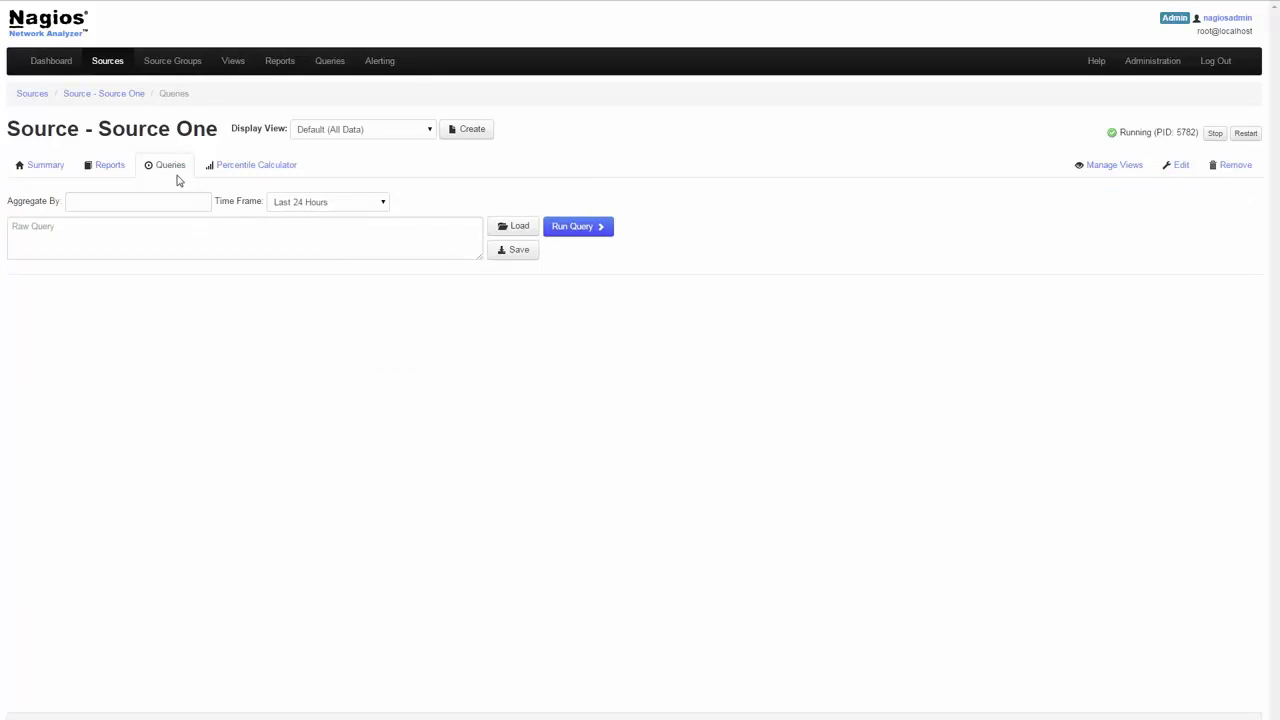
pyautogui.click(231, 169)
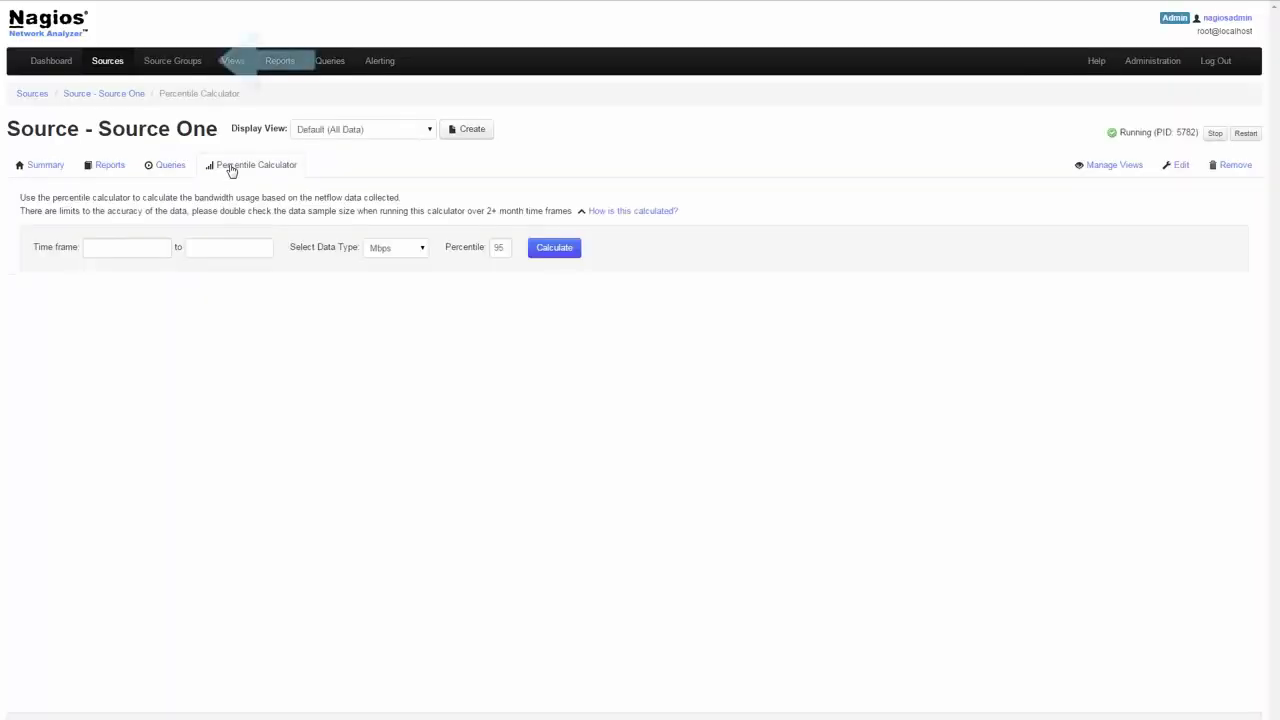
pyautogui.click(189, 70)
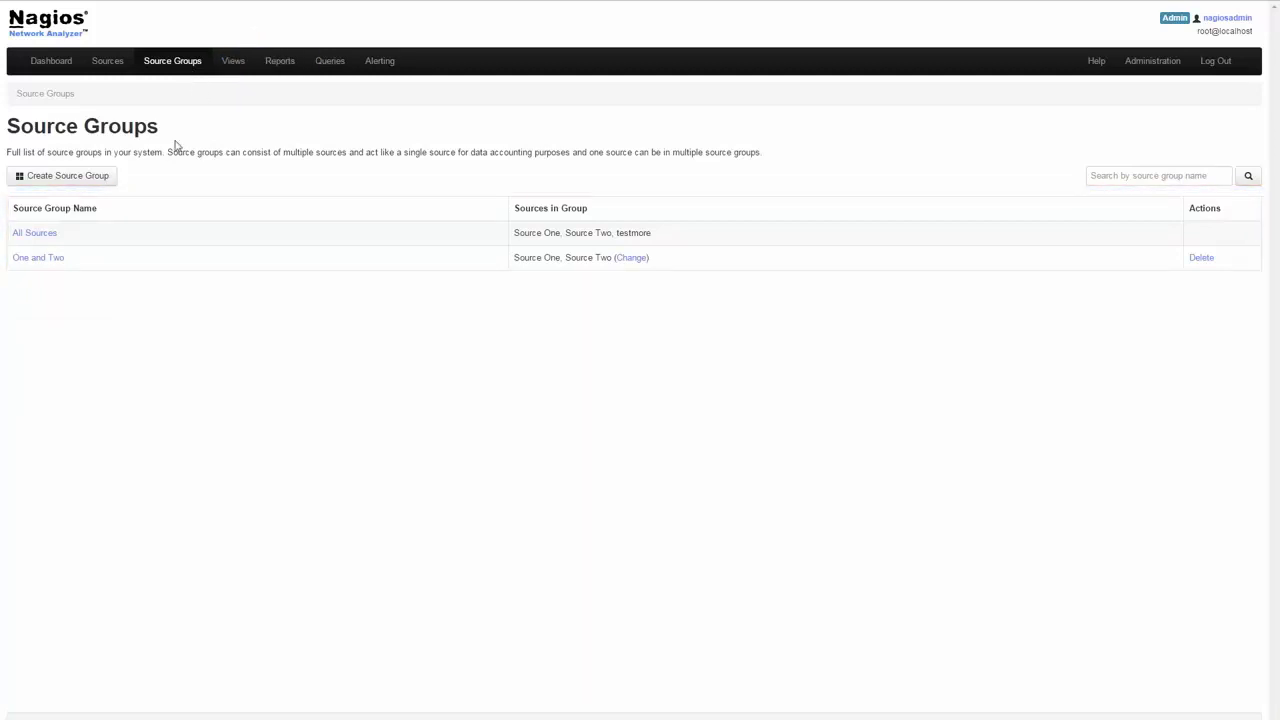
# Step: View the Create Source Group form, cancel it, and open the Views list
pyautogui.click(89, 178)
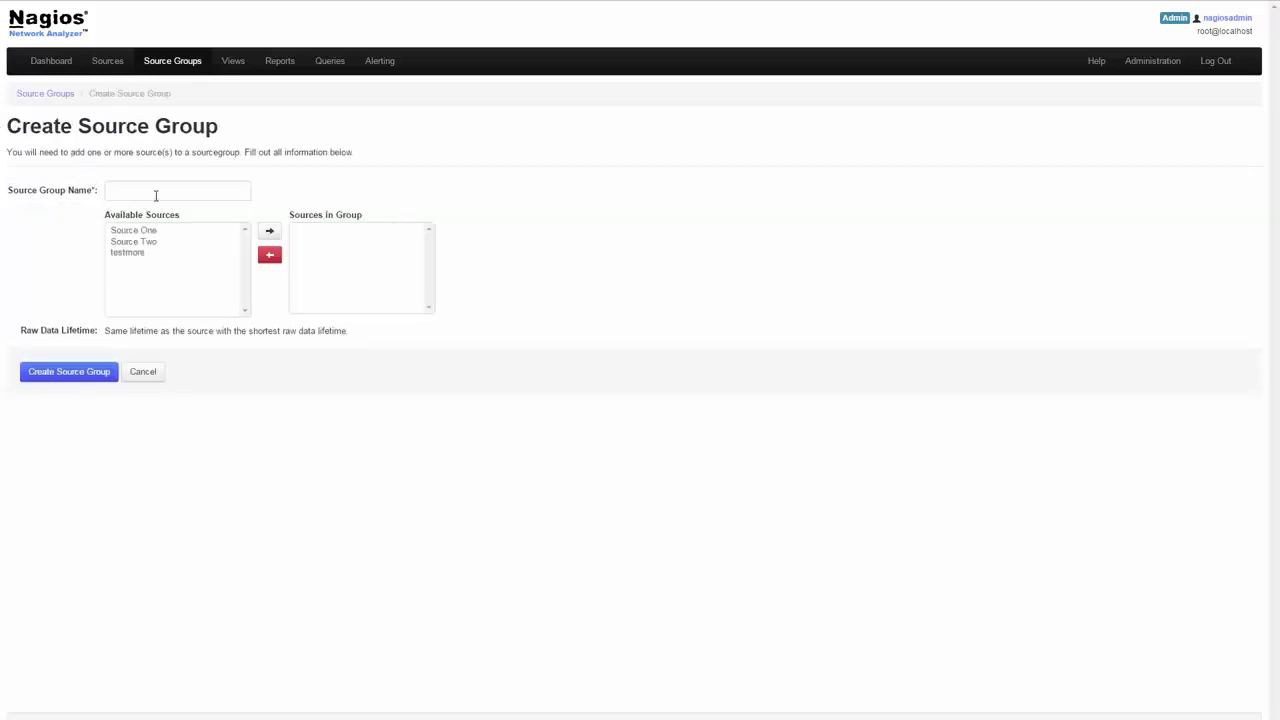
pyautogui.click(143, 372)
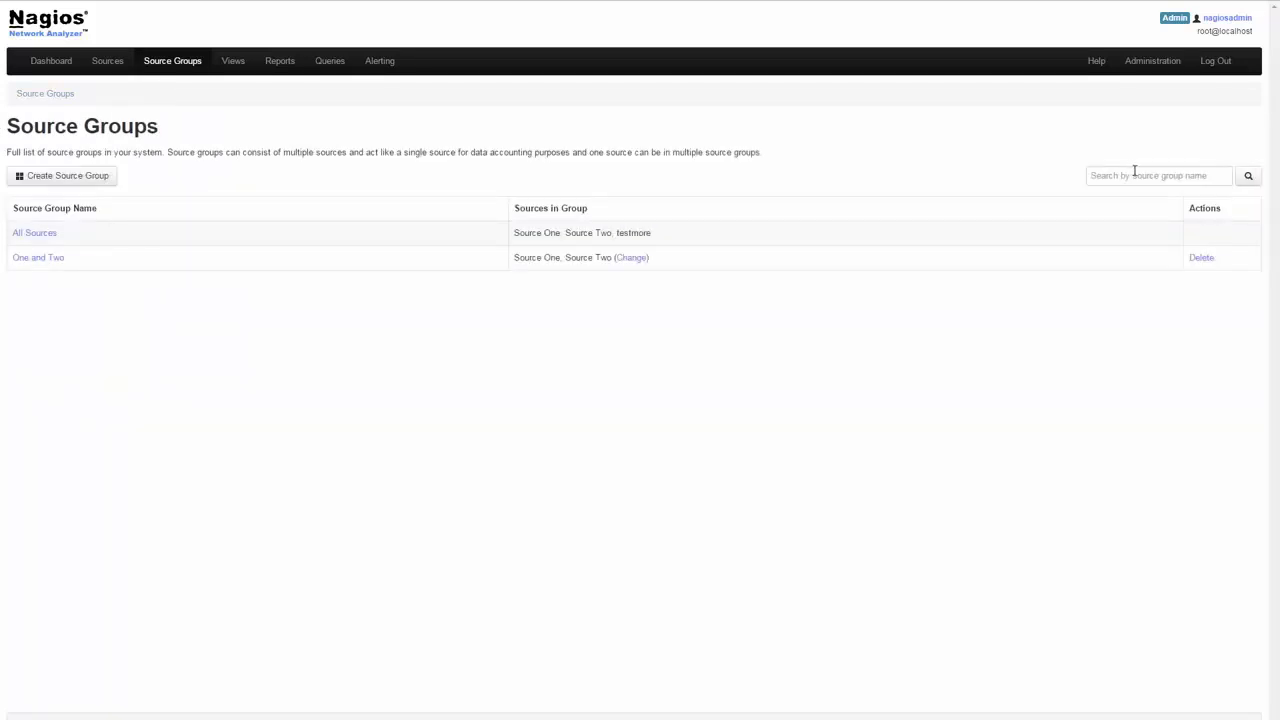
pyautogui.click(232, 64)
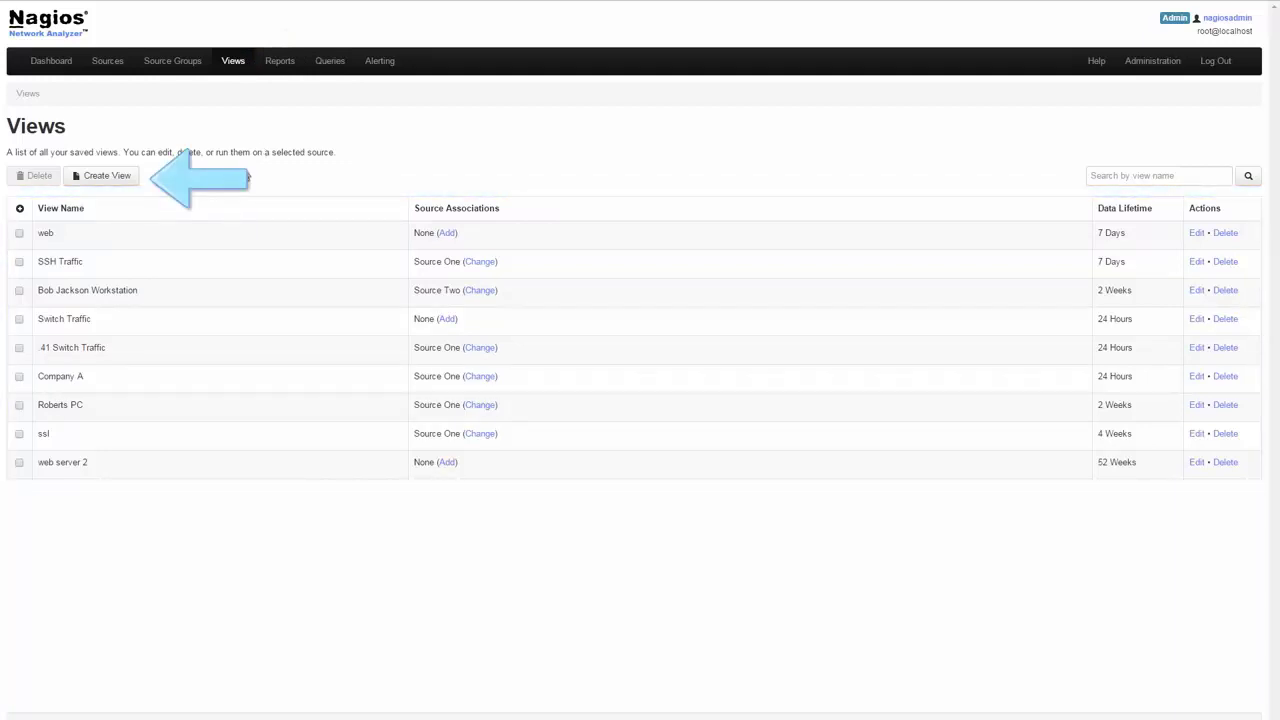
pyautogui.click(96, 180)
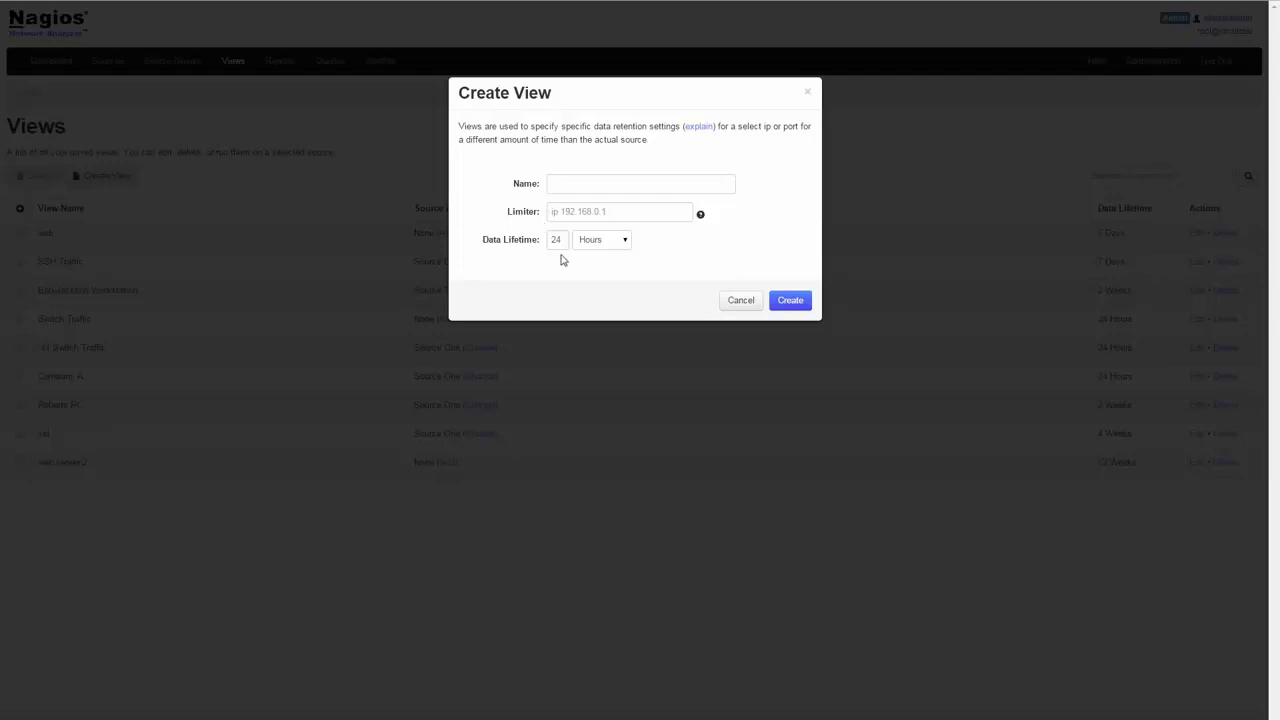
pyautogui.click(741, 301)
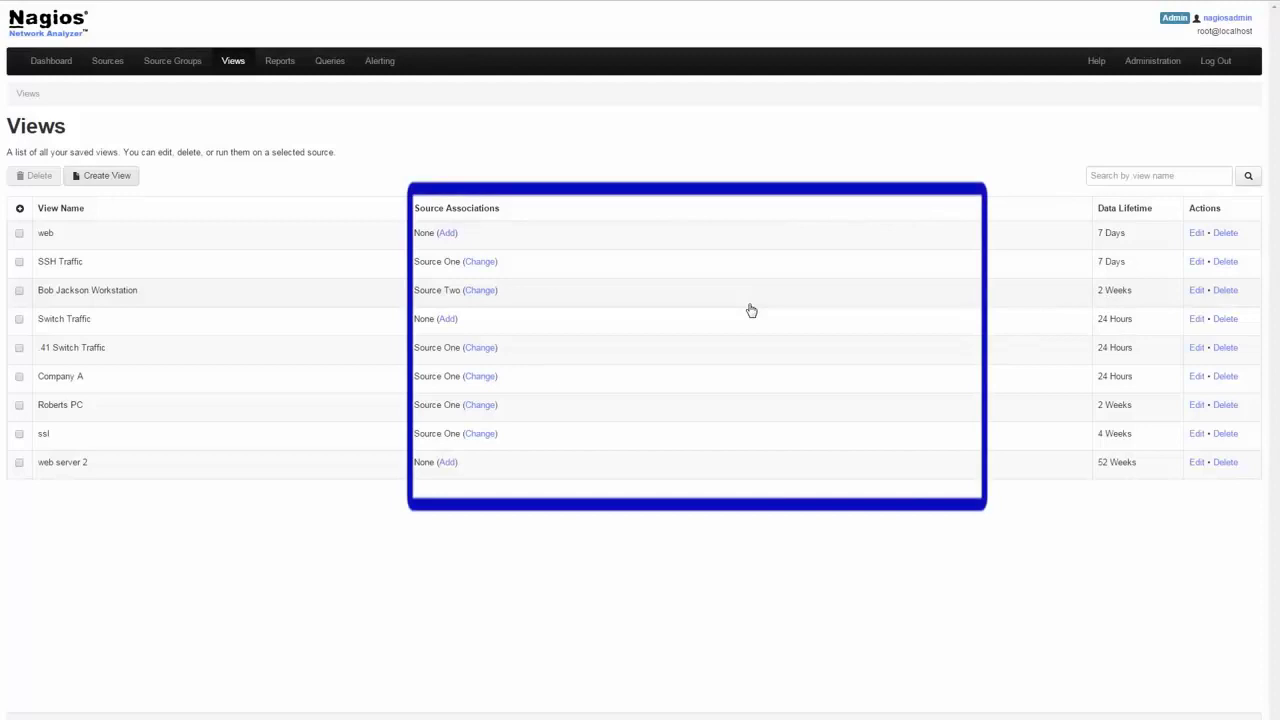
pyautogui.click(446, 233)
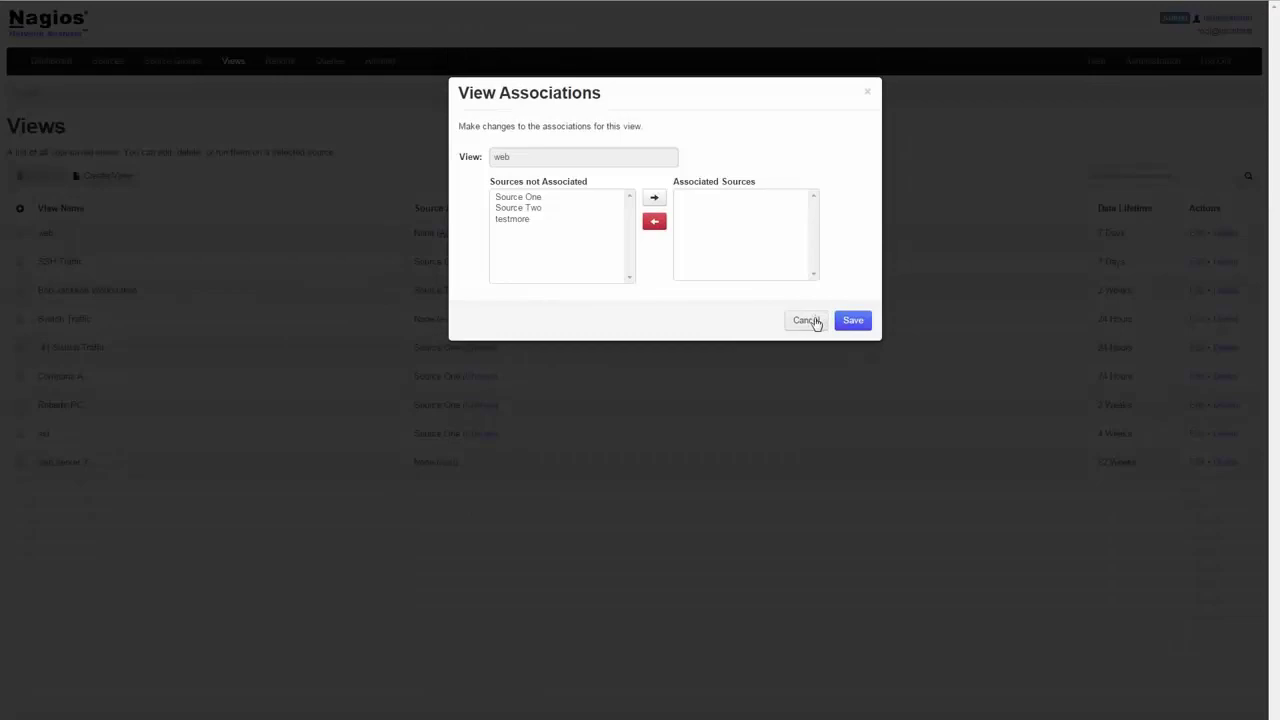
pyautogui.click(815, 321)
pyautogui.click(487, 264)
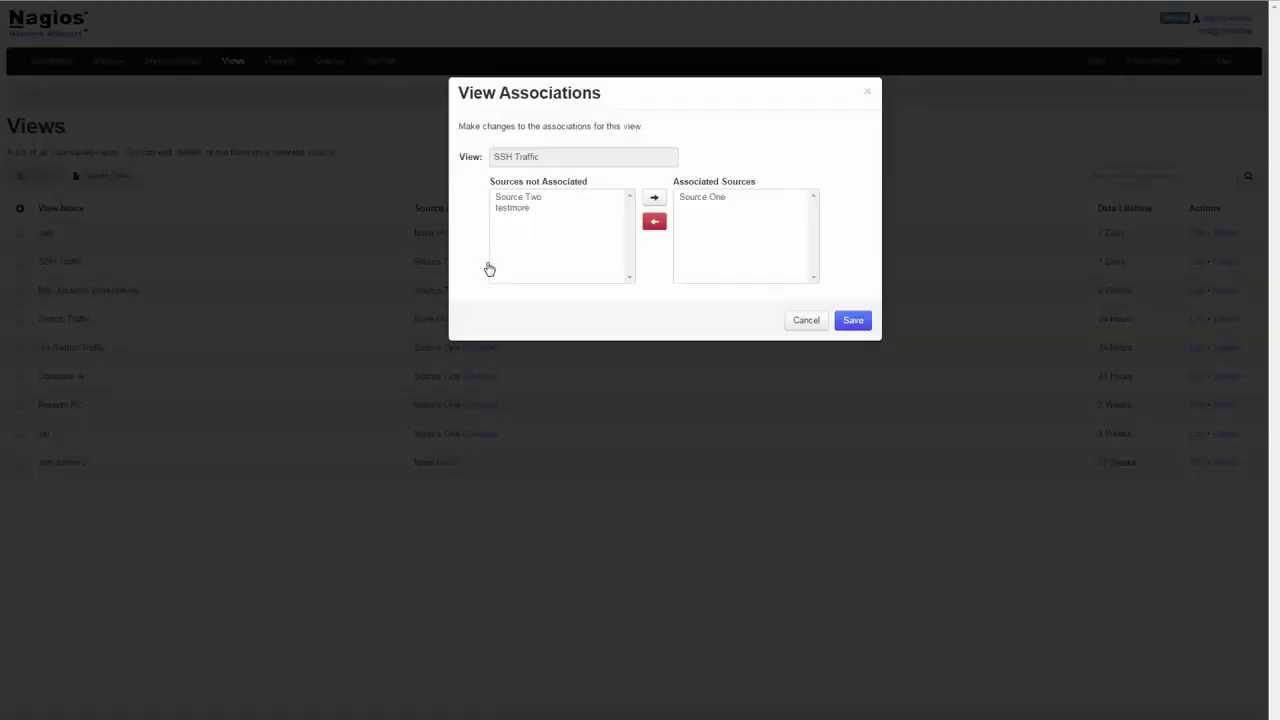
pyautogui.click(805, 321)
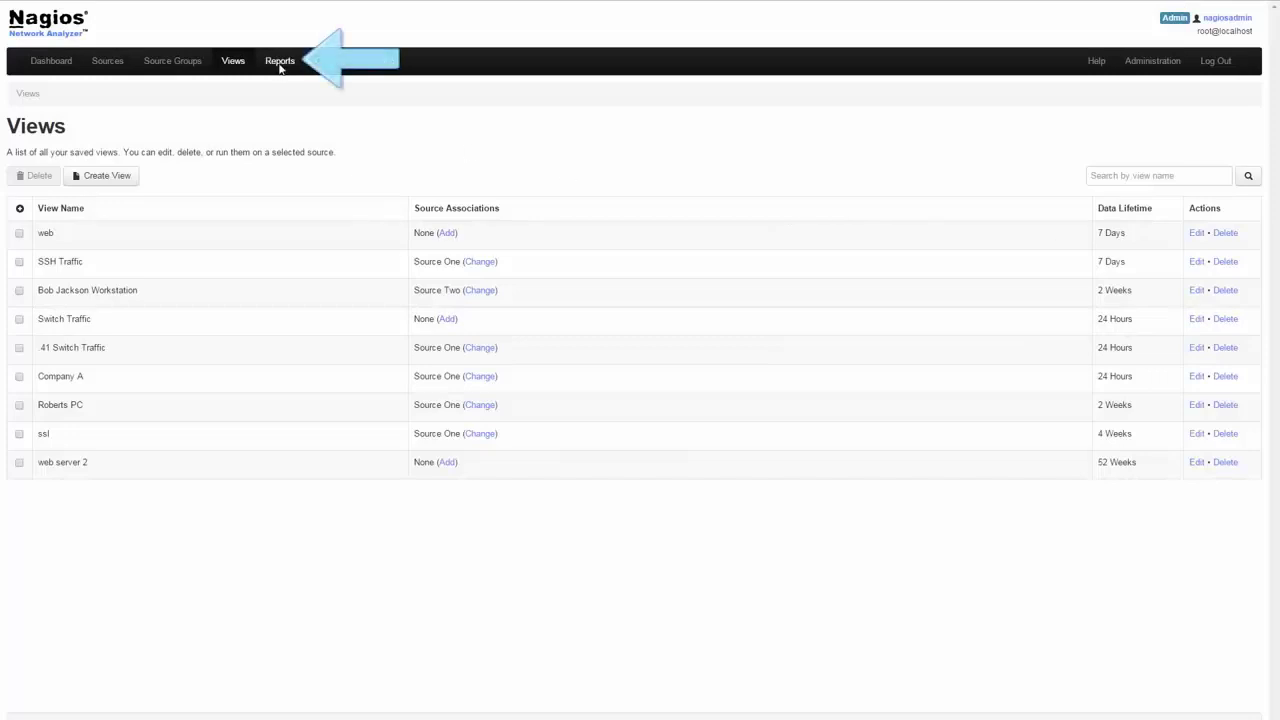
# Step: Open the Reports list and close the Create Report dialog without saving
pyautogui.click(280, 62)
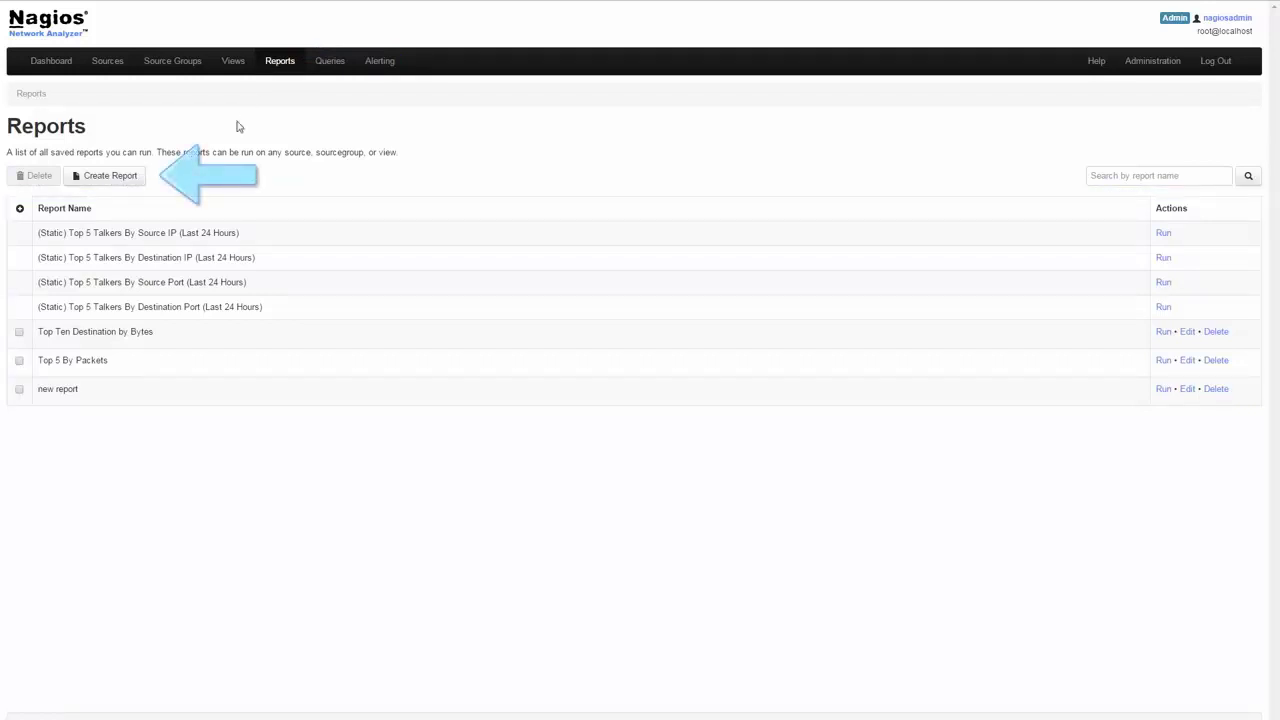
pyautogui.click(137, 180)
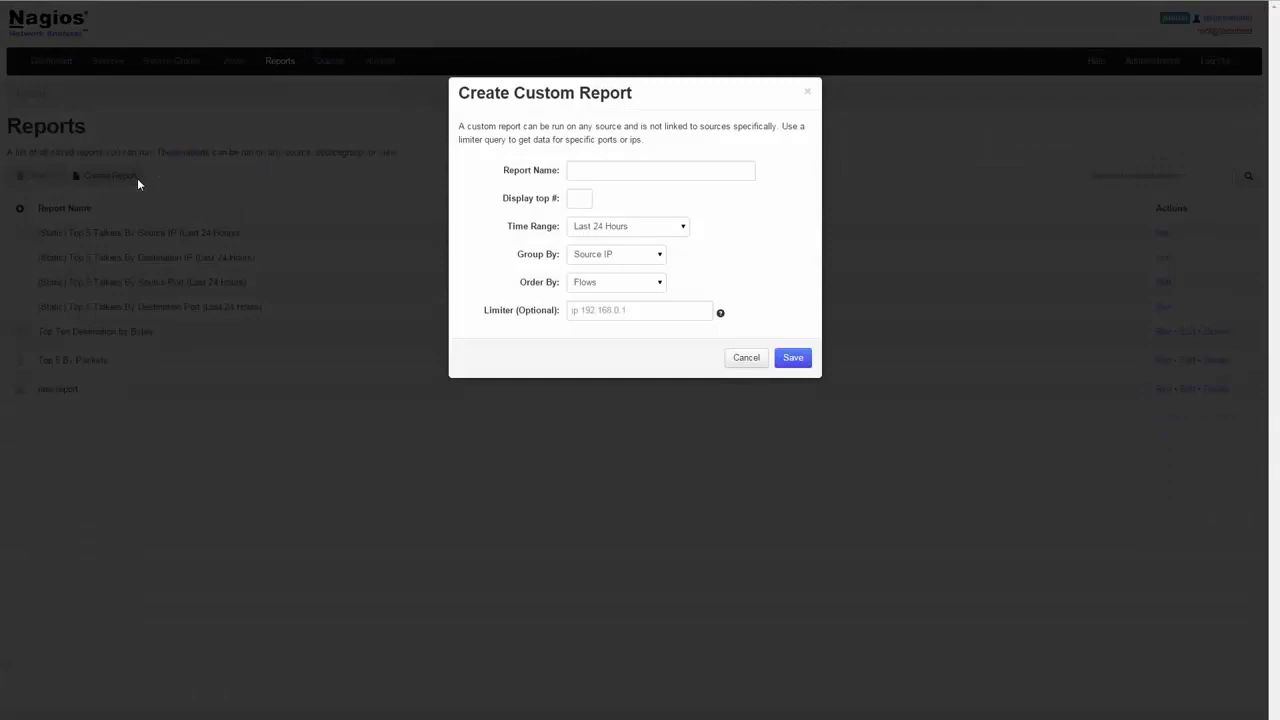
pyautogui.click(747, 358)
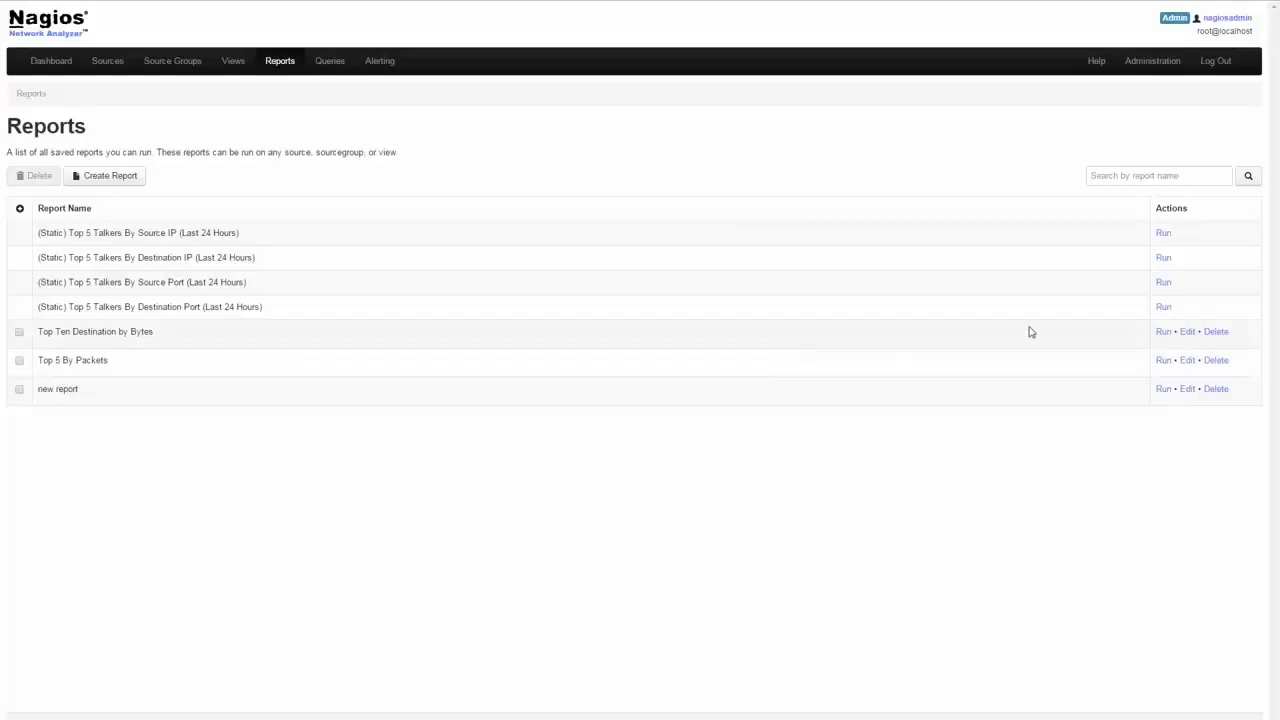
# Step: Run the Top 5 Talkers By Source IP report on Source One, then open Queries
pyautogui.click(1162, 238)
pyautogui.click(760, 218)
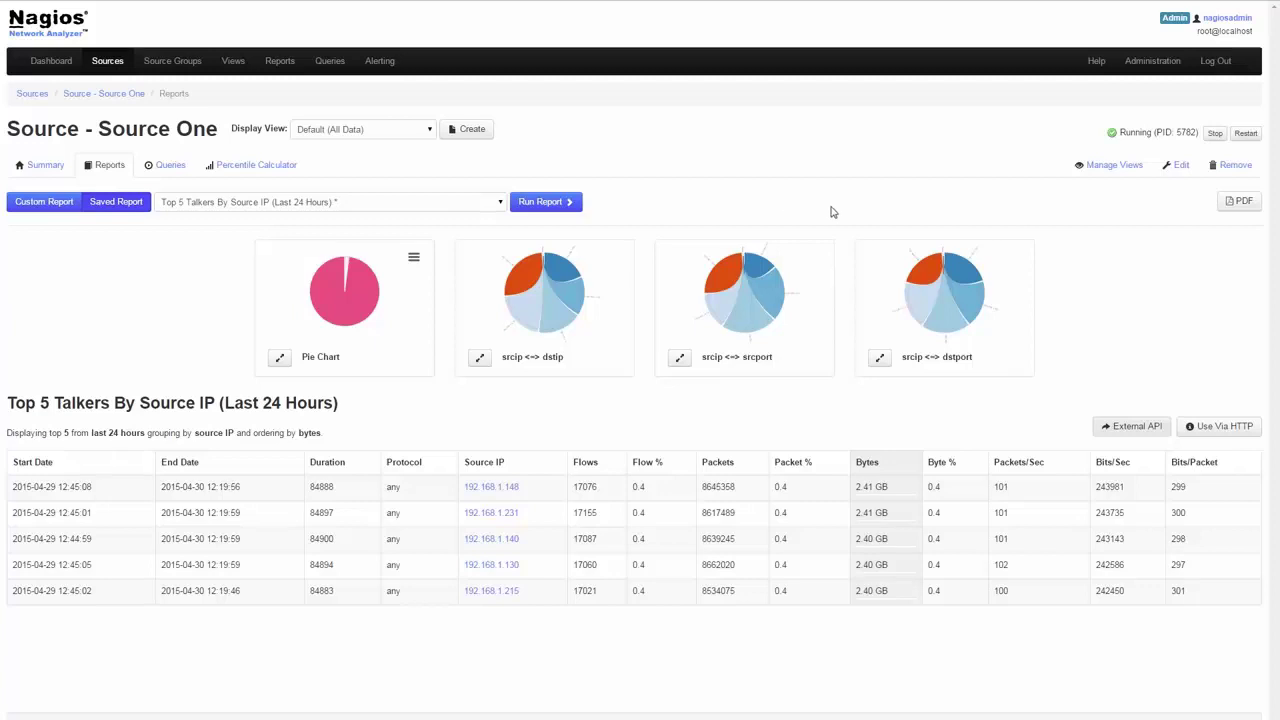
pyautogui.click(331, 61)
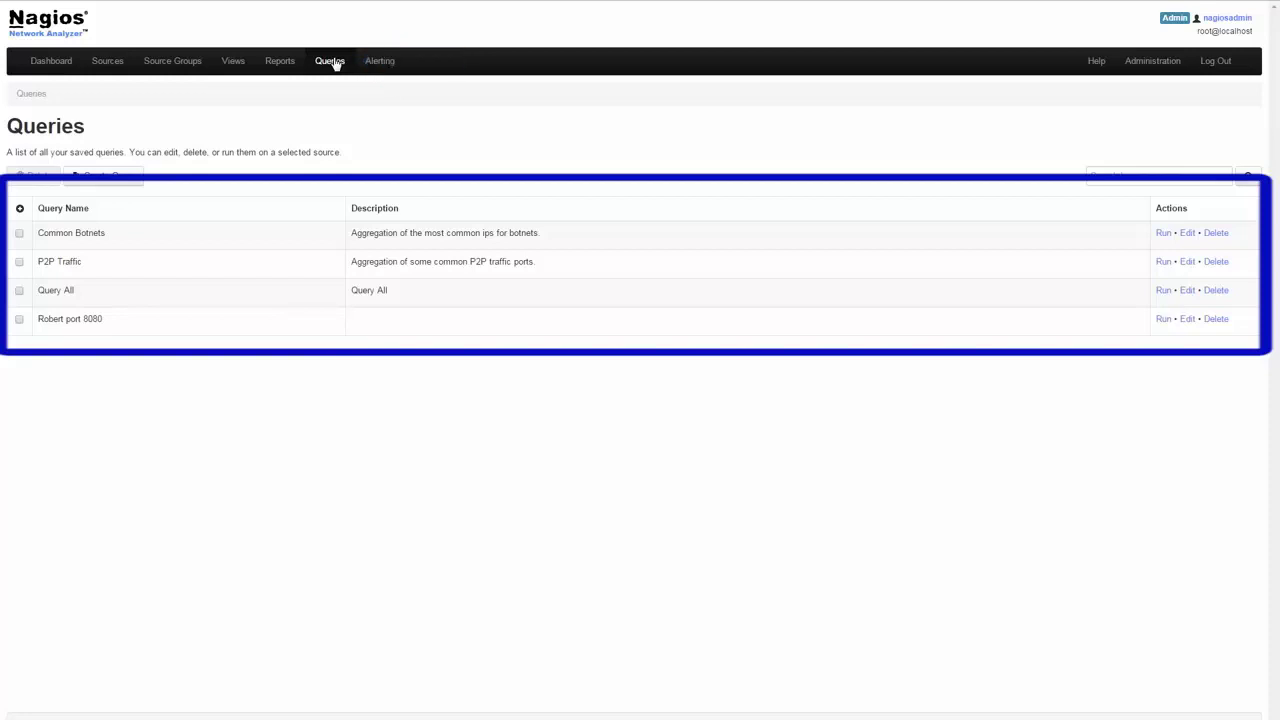
# Step: View the Create Query form, cancel it, and go to the Alerting checks
pyautogui.click(90, 178)
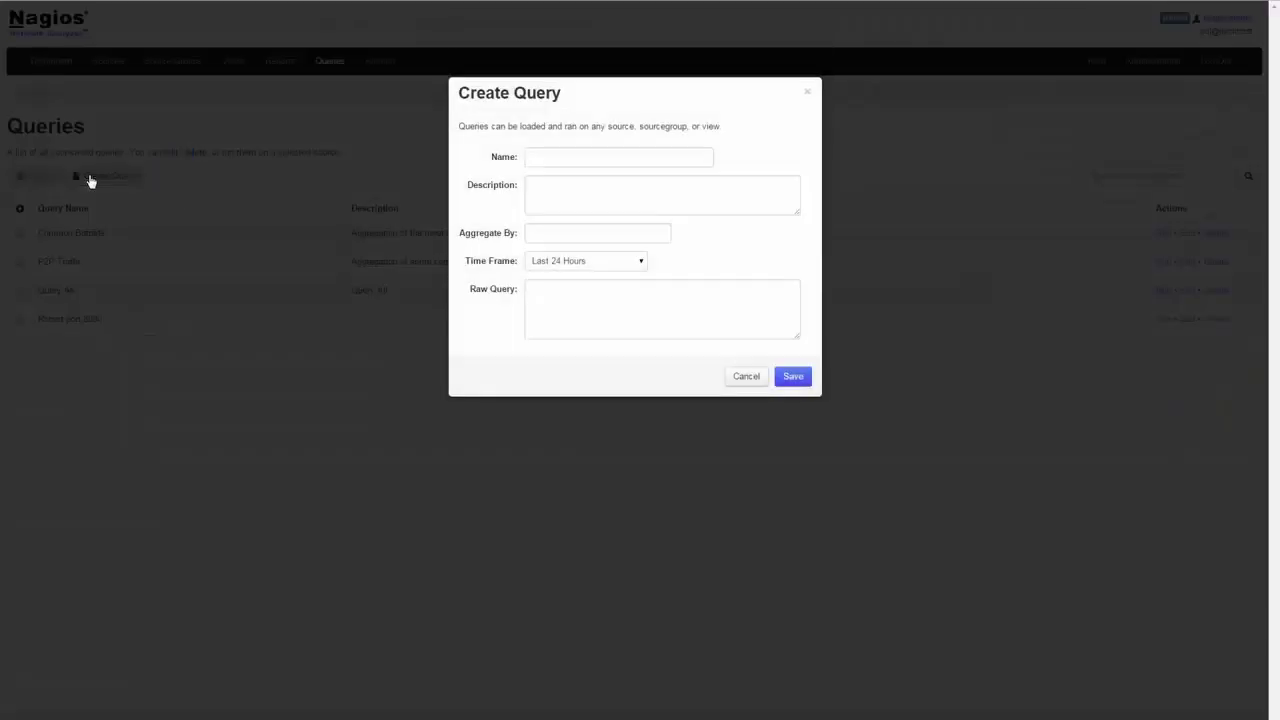
pyautogui.click(748, 382)
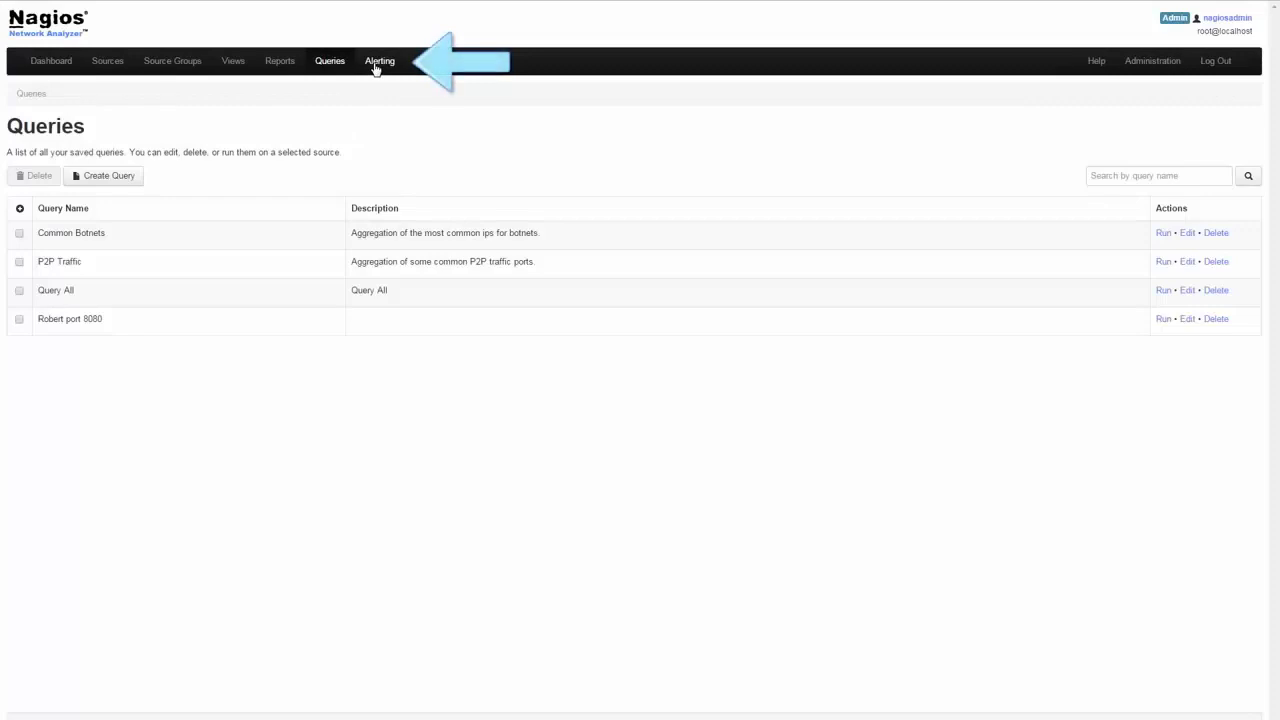
pyautogui.click(377, 63)
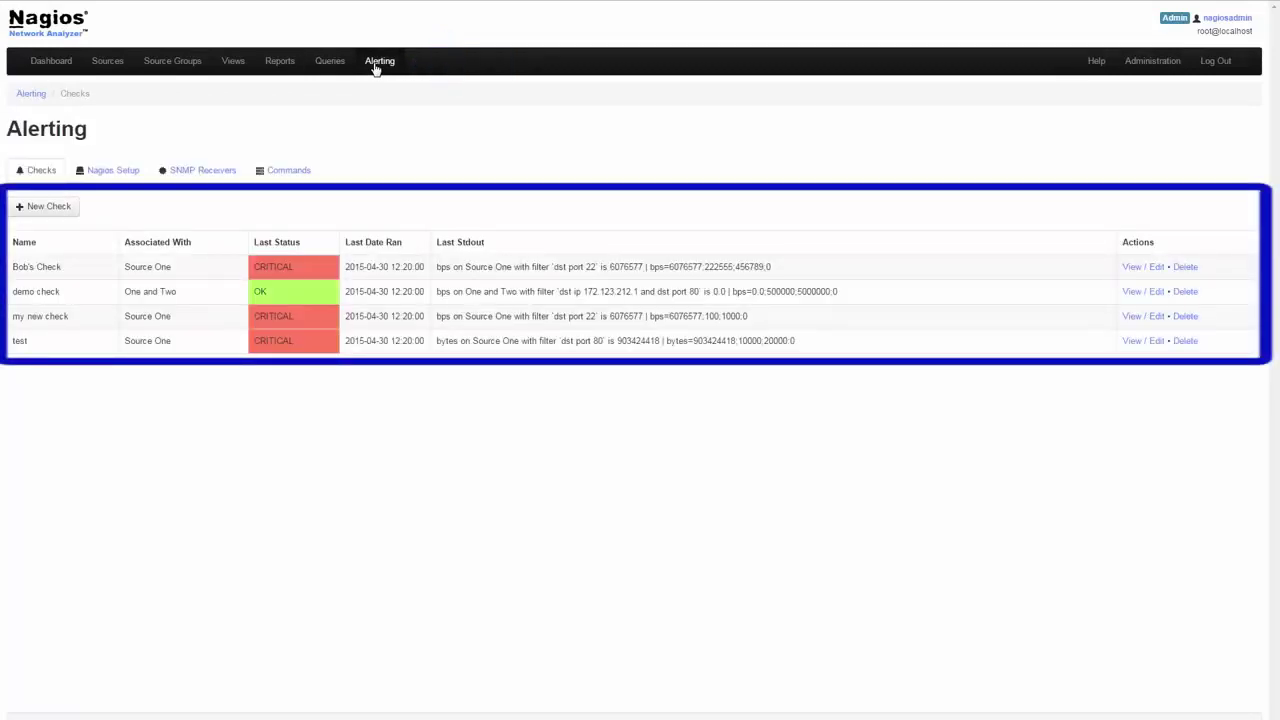
pyautogui.click(118, 172)
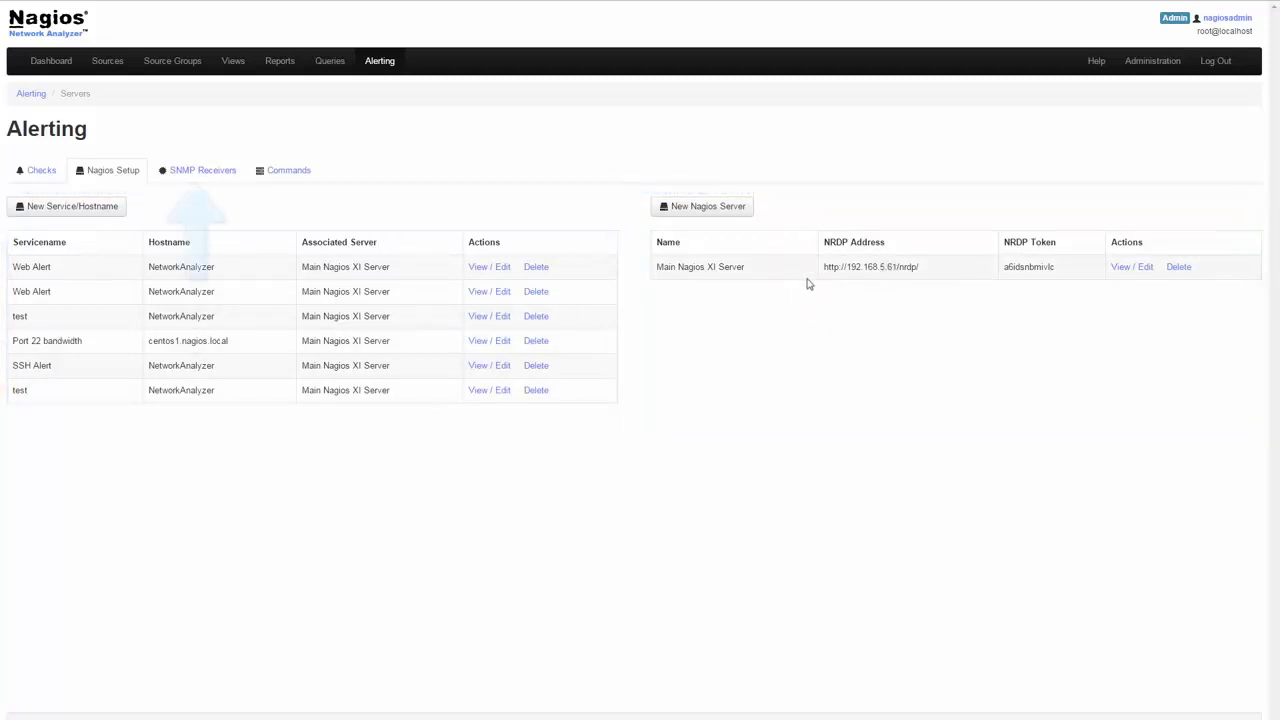
pyautogui.click(213, 176)
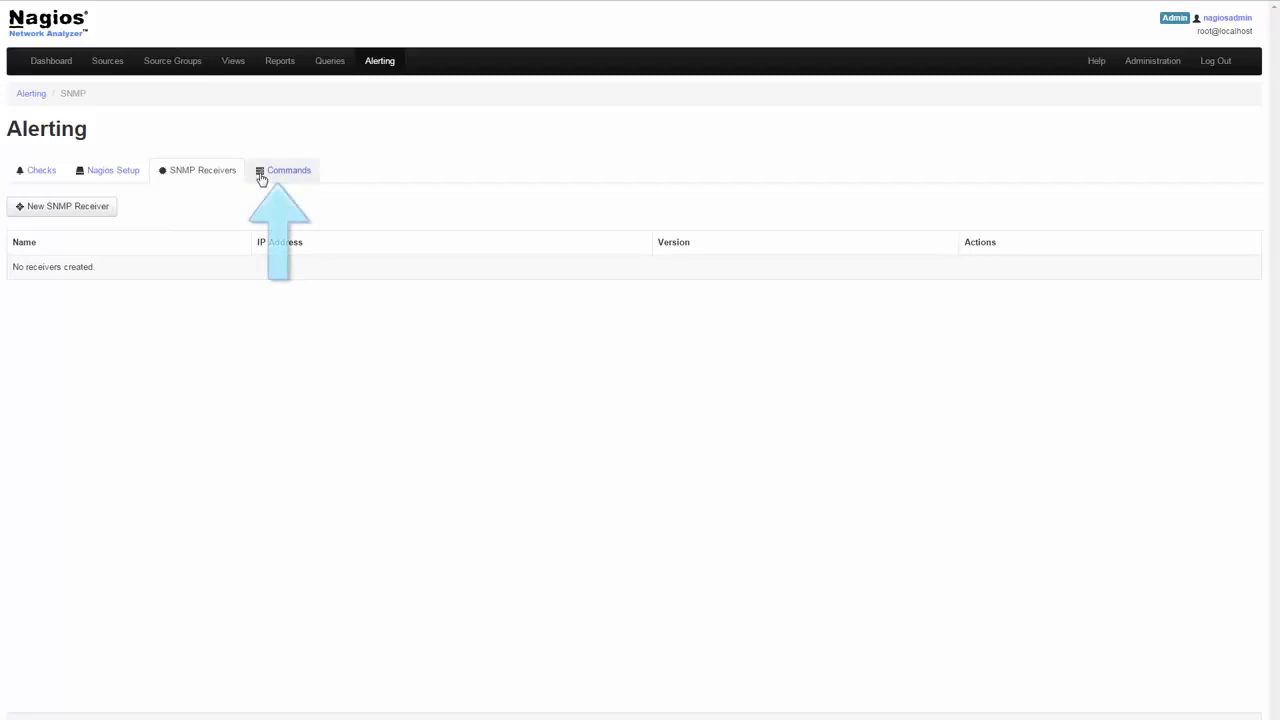
pyautogui.click(261, 178)
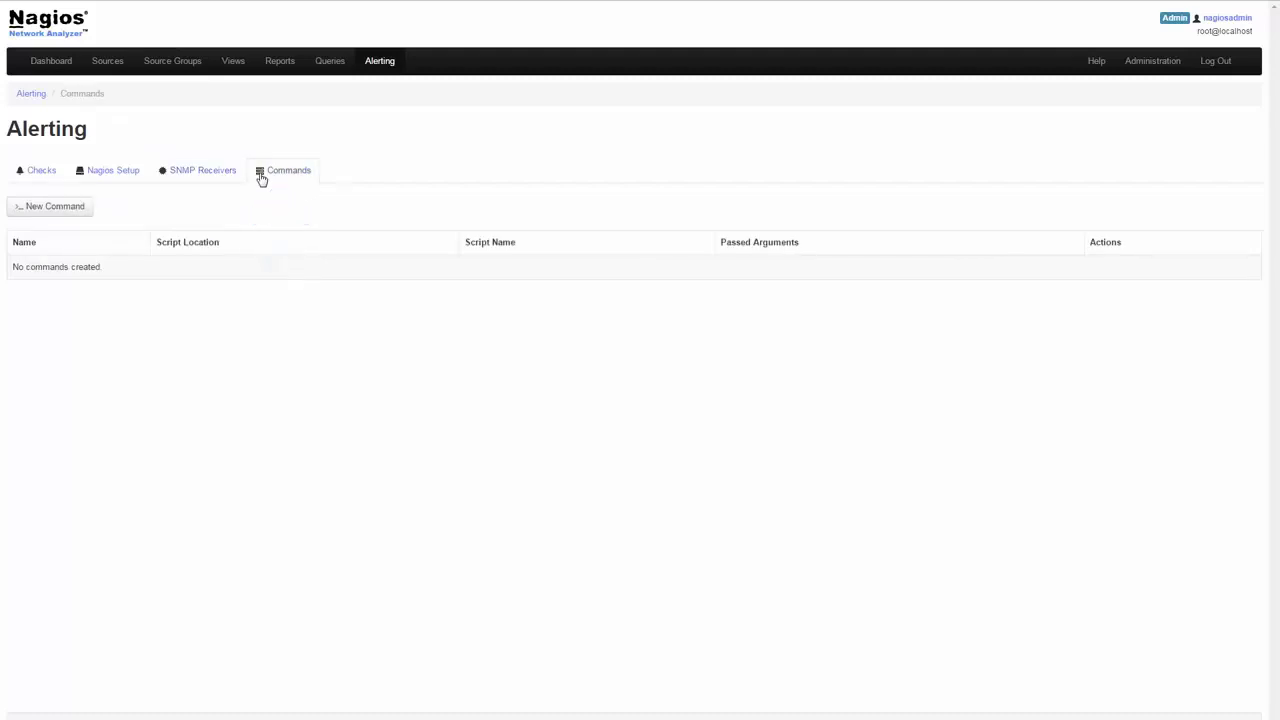
pyautogui.click(38, 178)
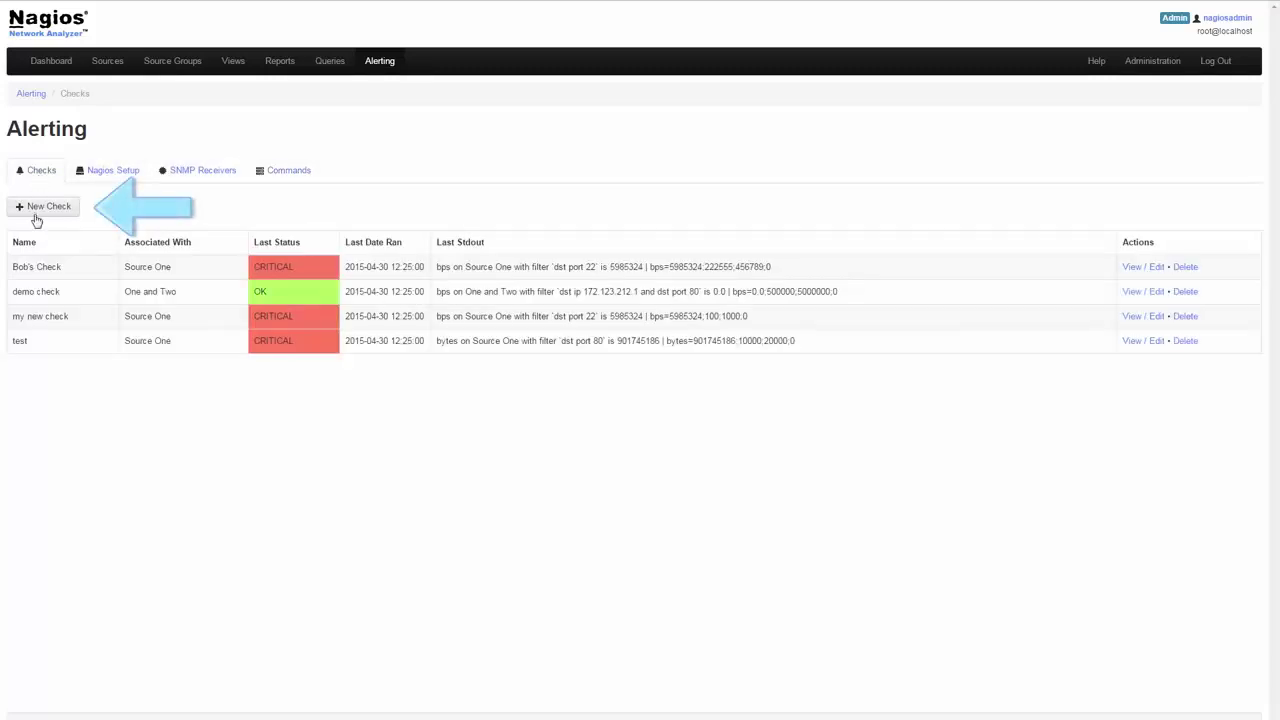
pyautogui.click(36, 219)
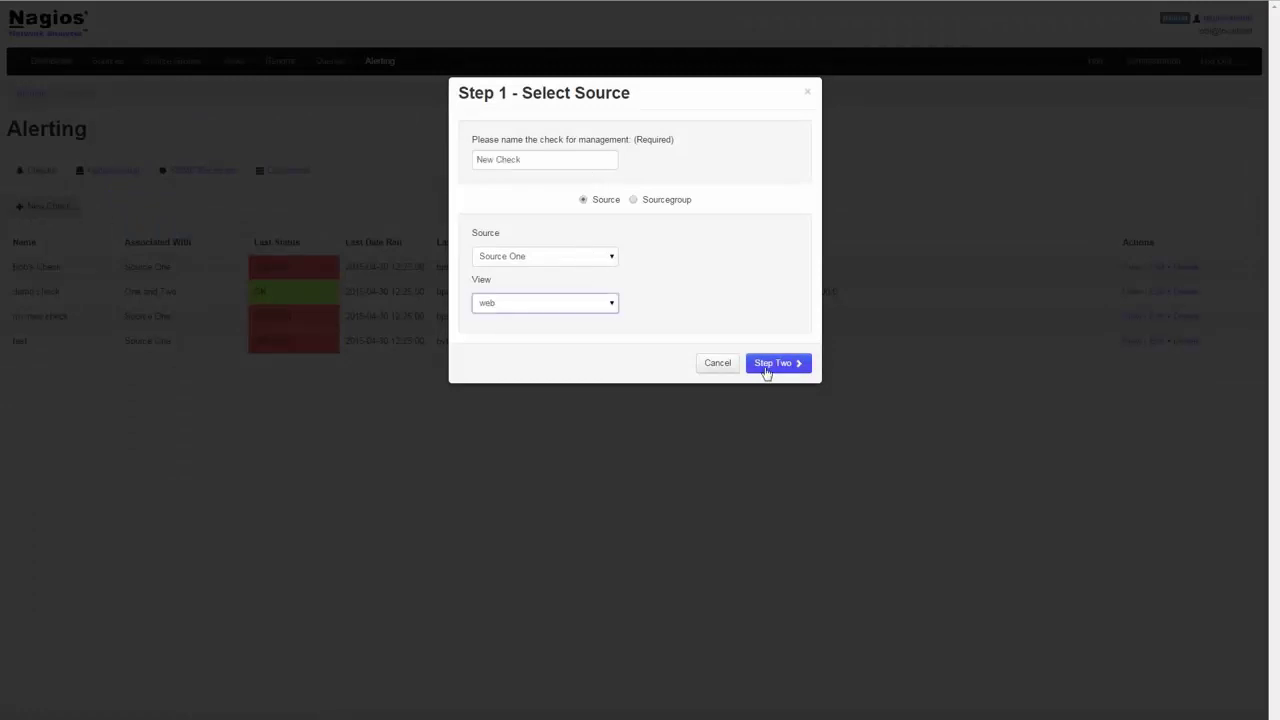
pyautogui.click(764, 364)
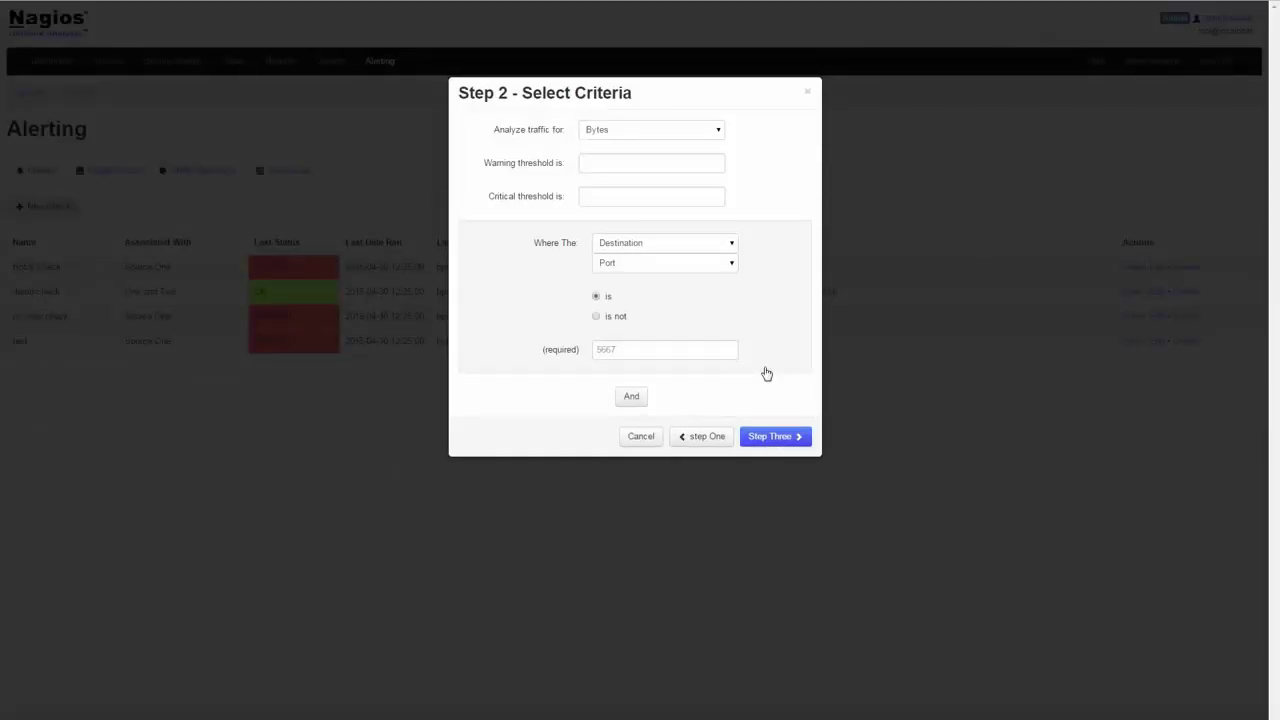
pyautogui.click(674, 132)
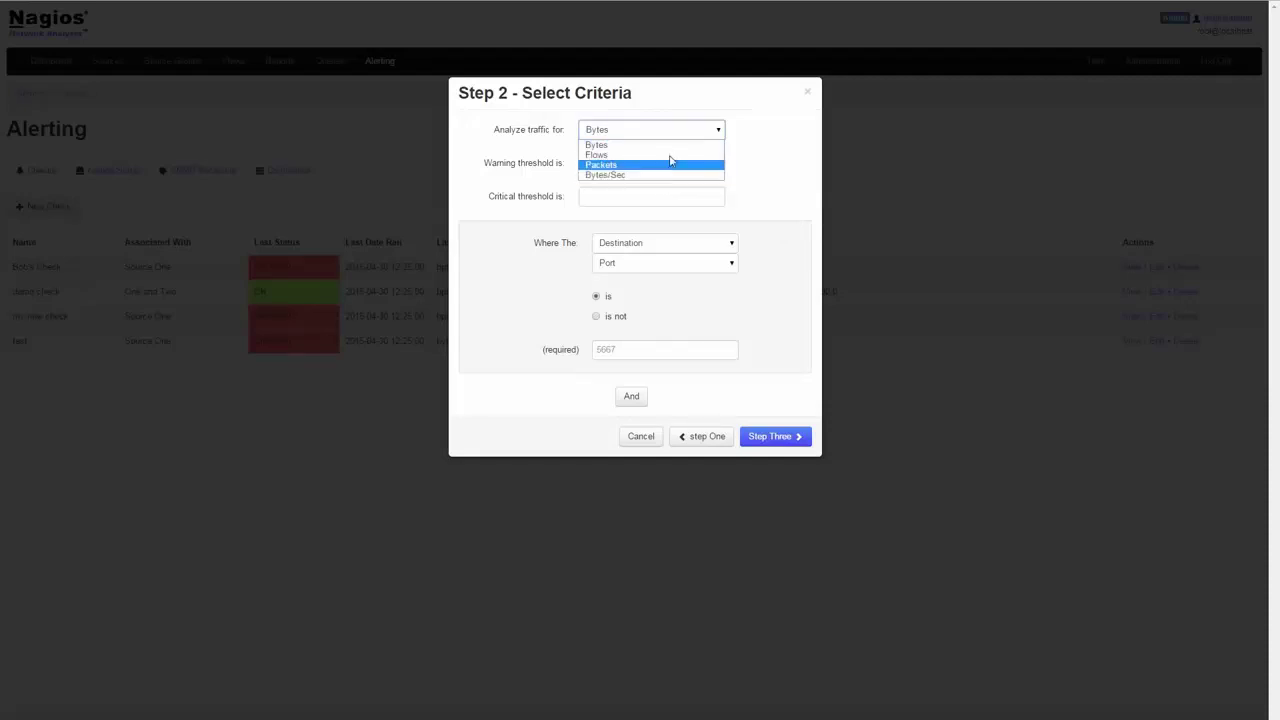
pyautogui.click(770, 167)
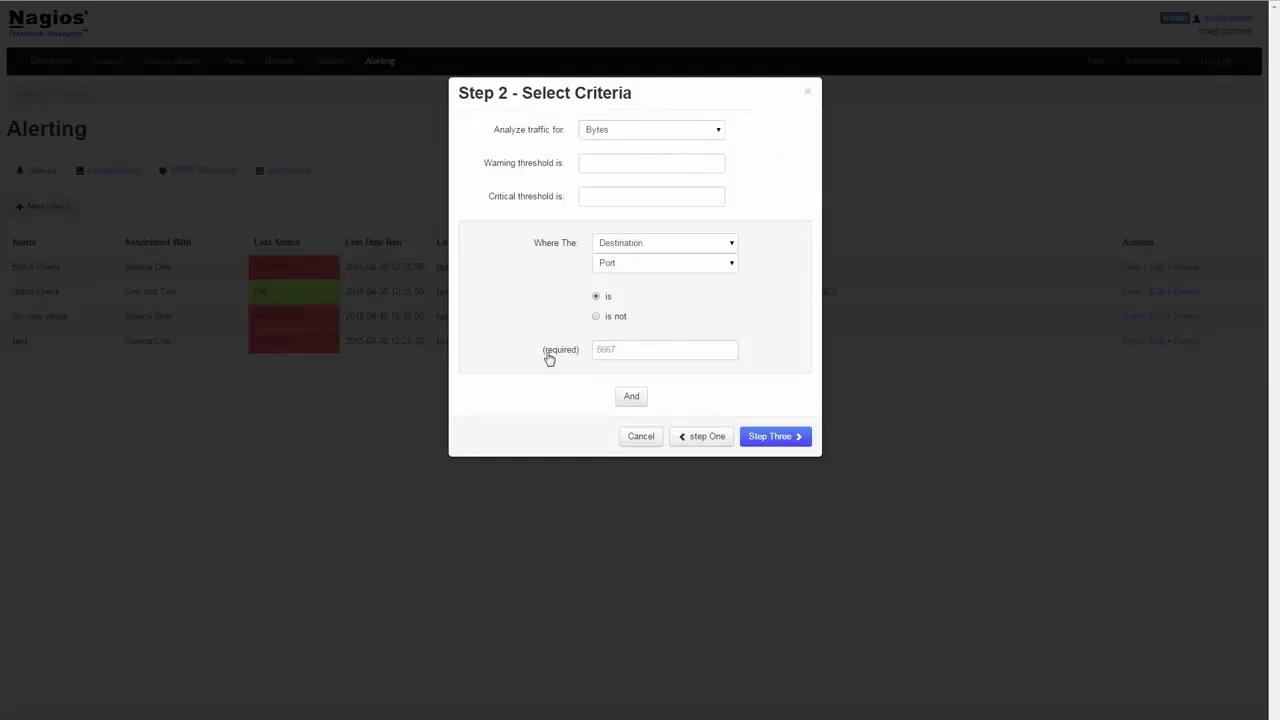
pyautogui.click(771, 437)
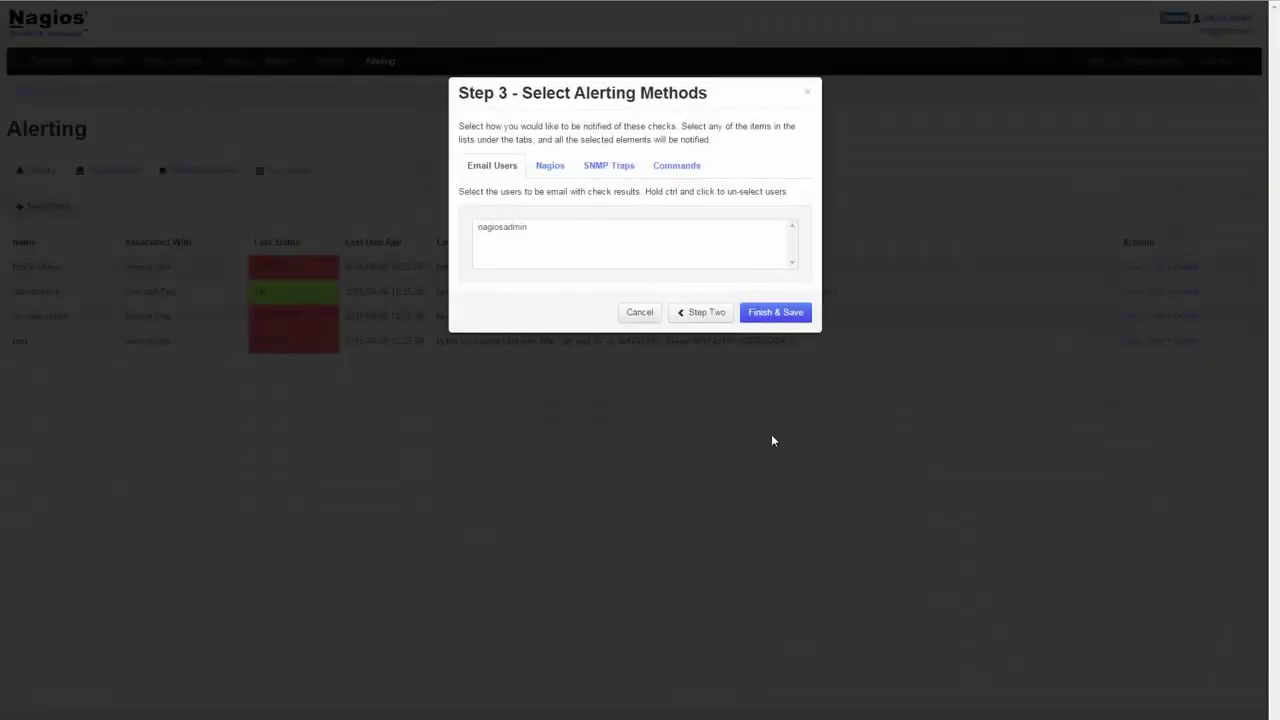
pyautogui.click(552, 167)
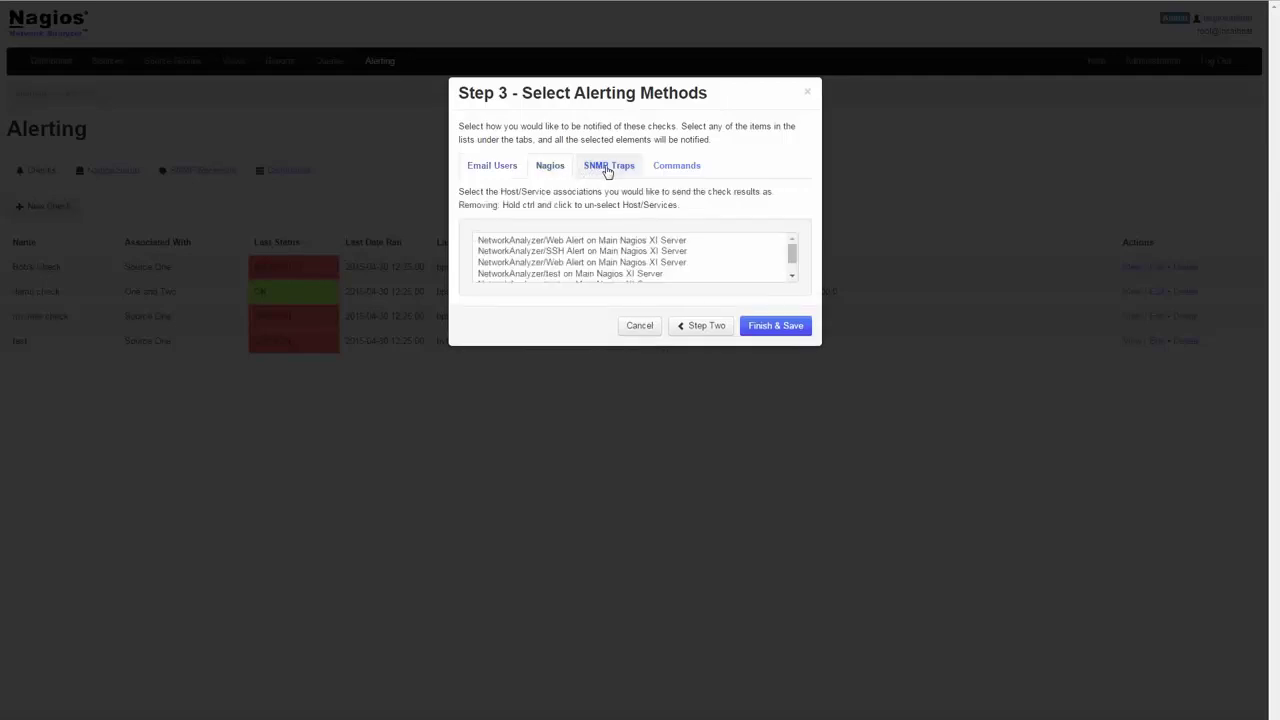
pyautogui.click(605, 170)
pyautogui.click(674, 171)
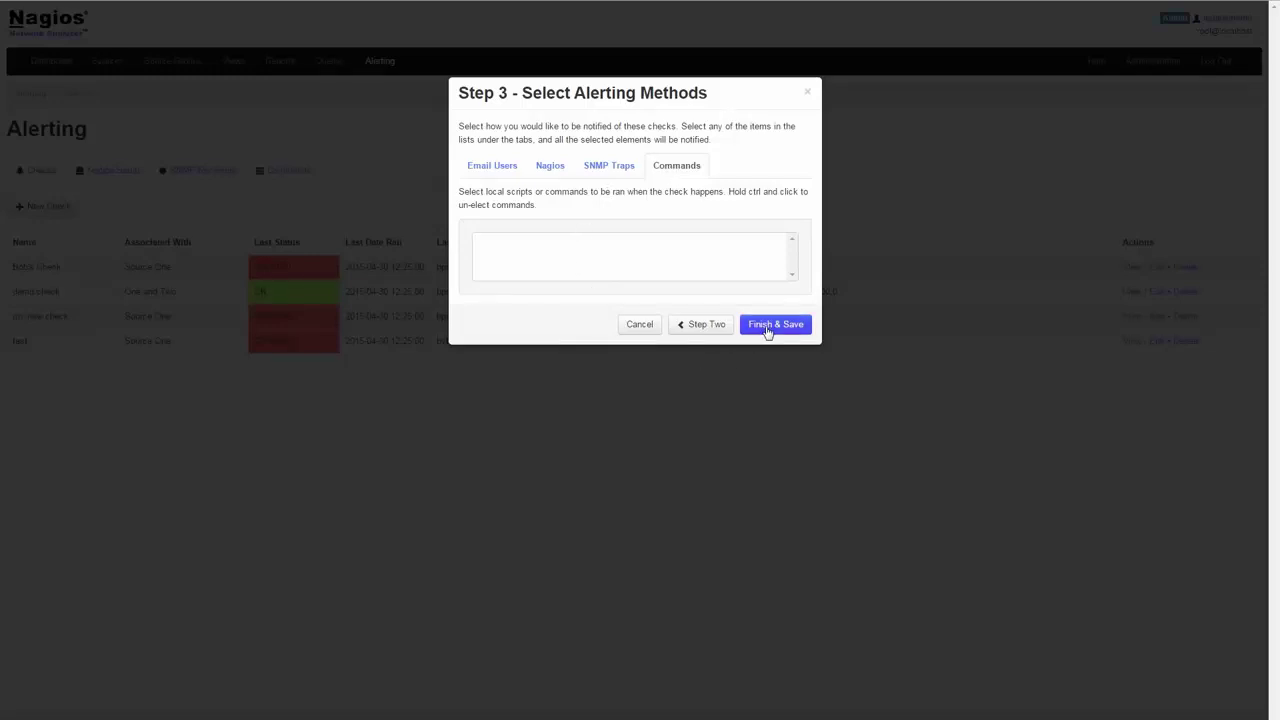
pyautogui.click(766, 330)
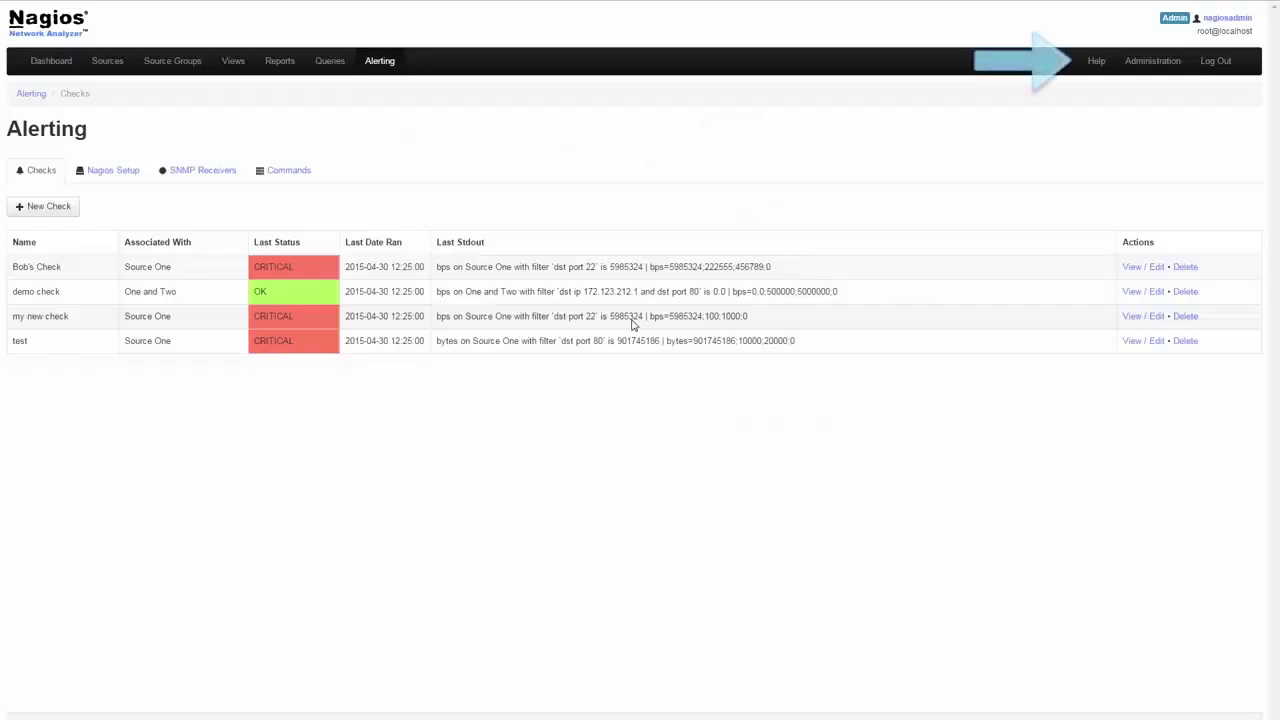
# Step: View the Getting Started help page, then open the Administration system dashboard
pyautogui.click(1100, 68)
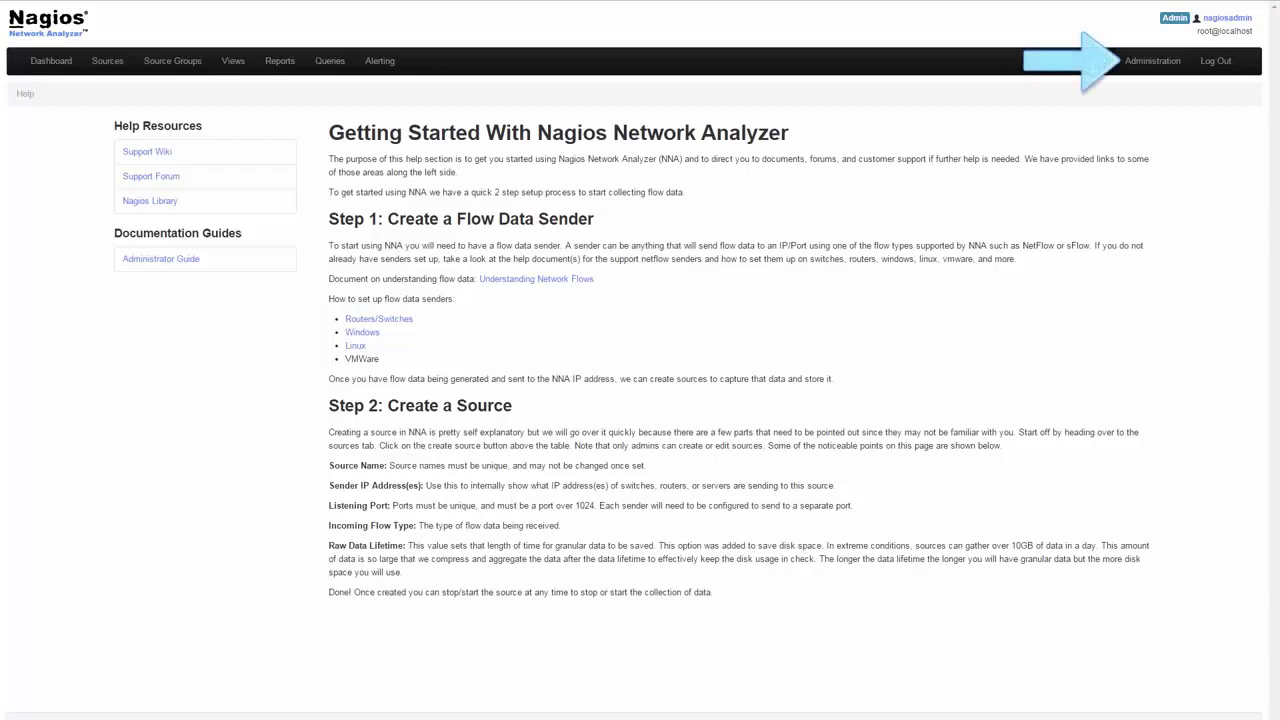
pyautogui.click(1166, 68)
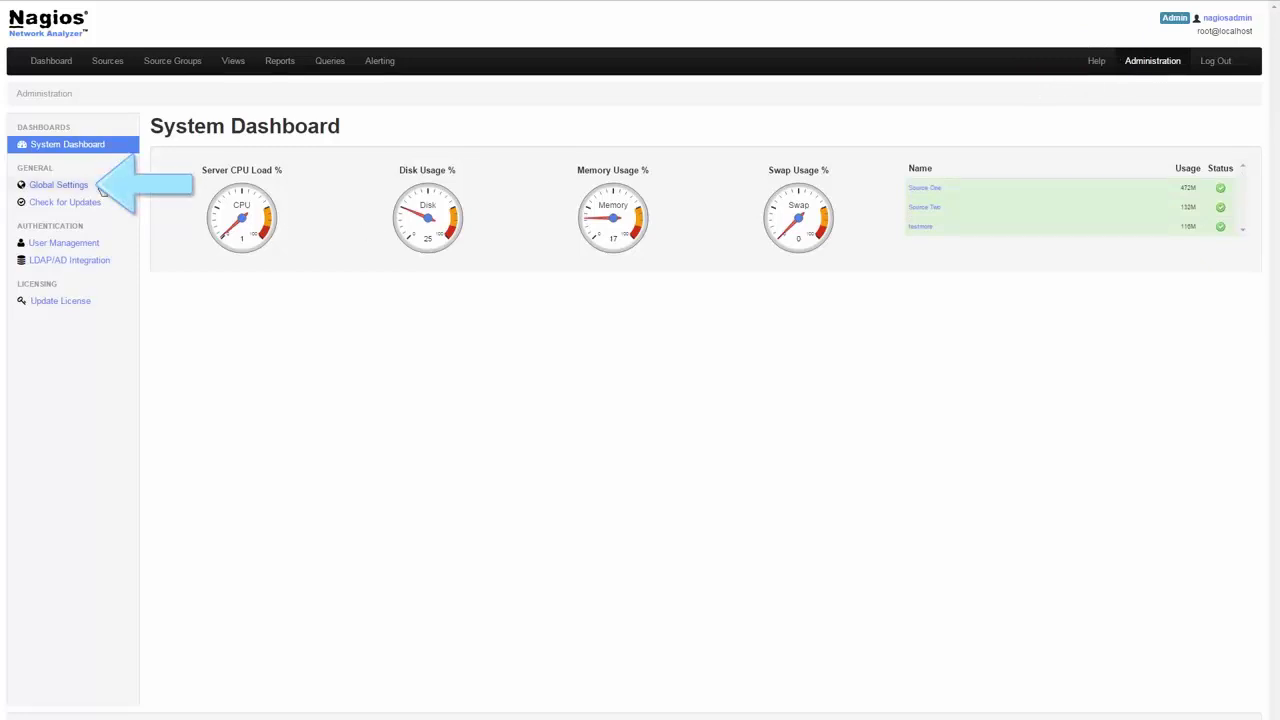
# Step: Browse Global Settings, Check for Updates, user accounts, LDAP/AD and License pages, then My Profile and Dashboard
pyautogui.click(102, 189)
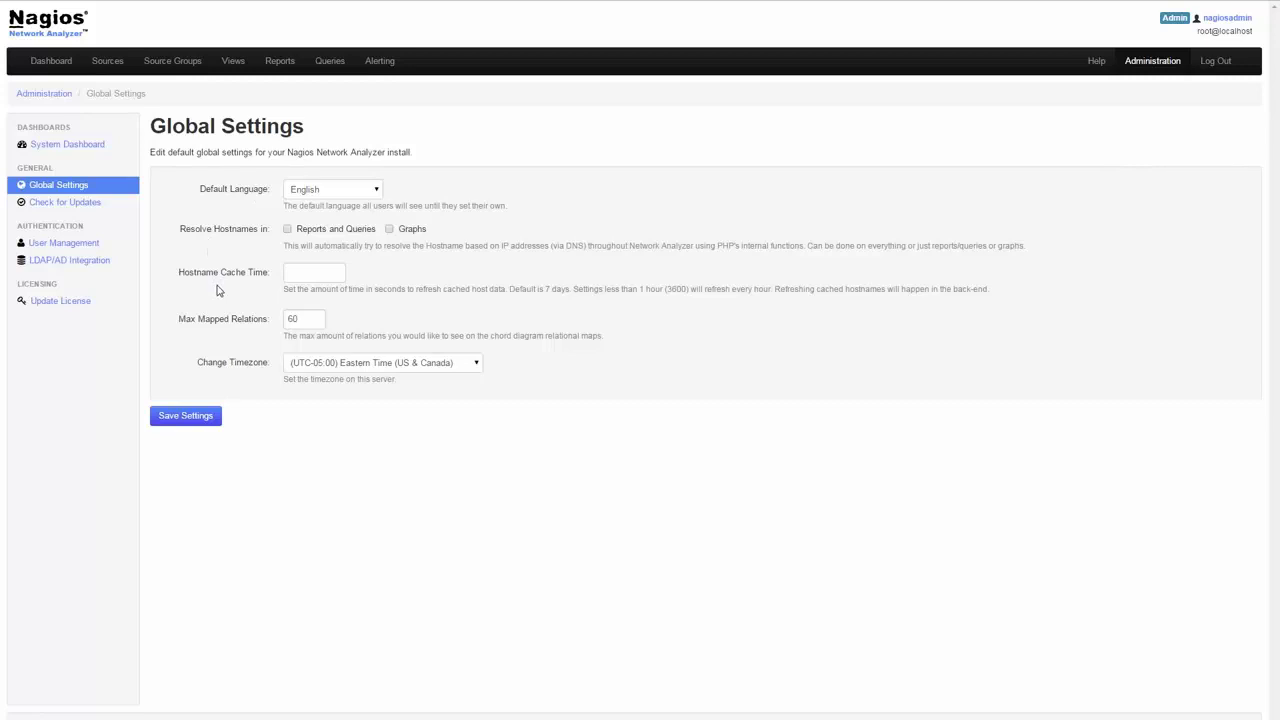
pyautogui.click(97, 204)
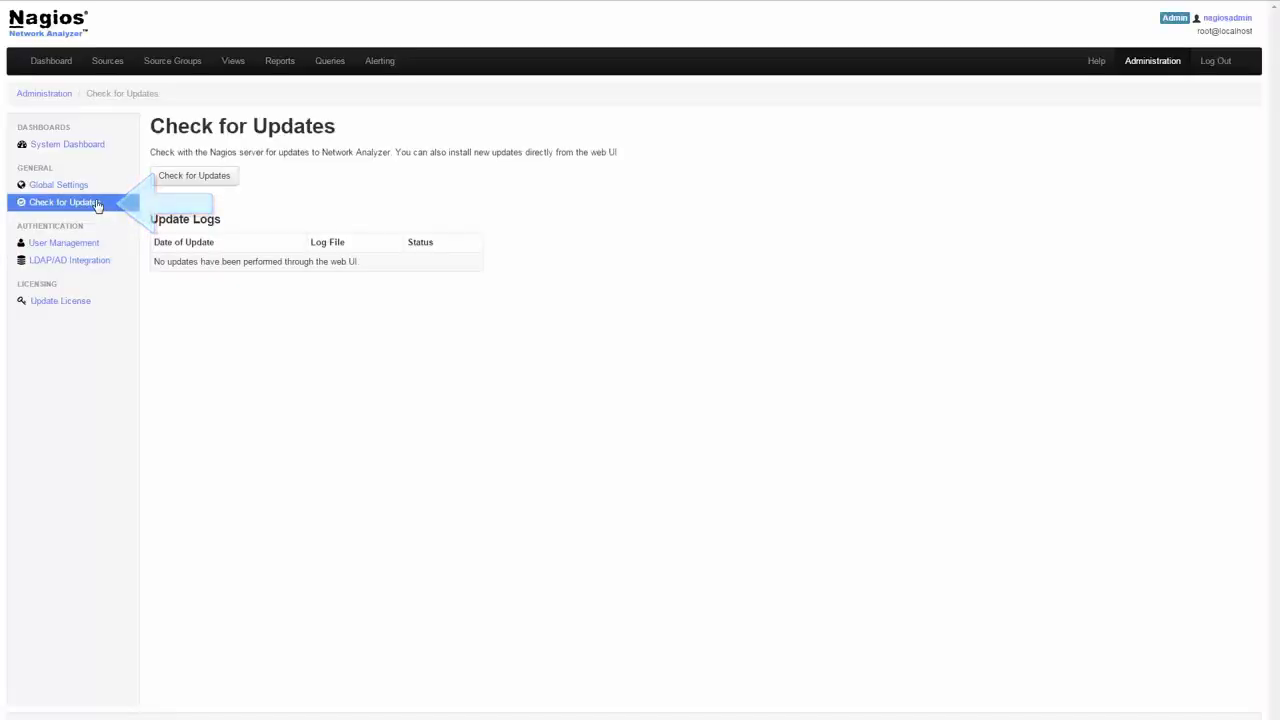
pyautogui.click(97, 250)
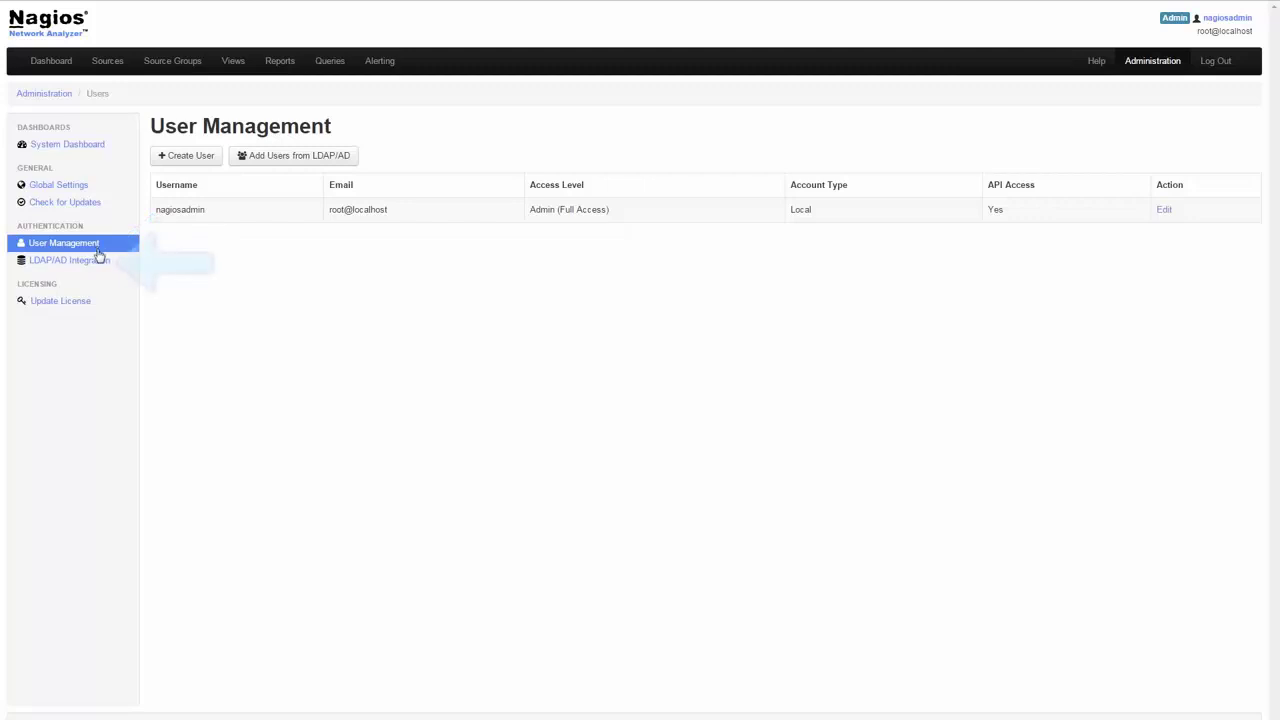
pyautogui.click(99, 262)
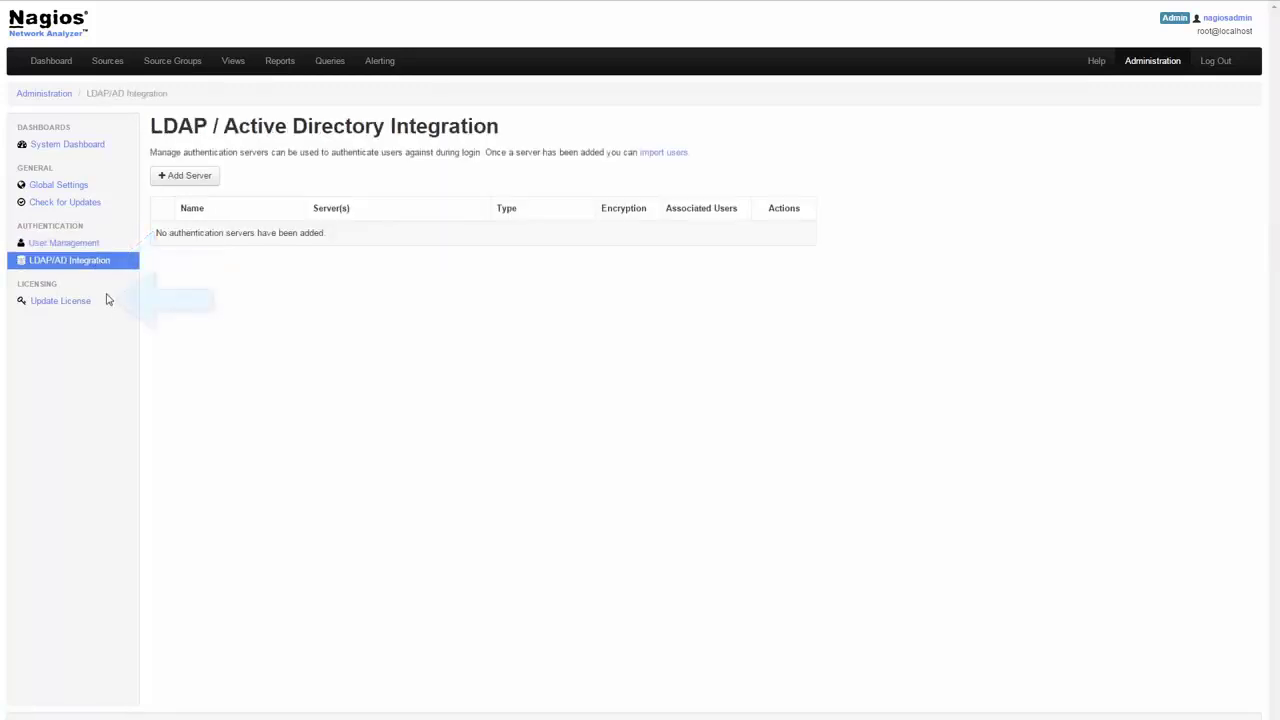
pyautogui.click(104, 305)
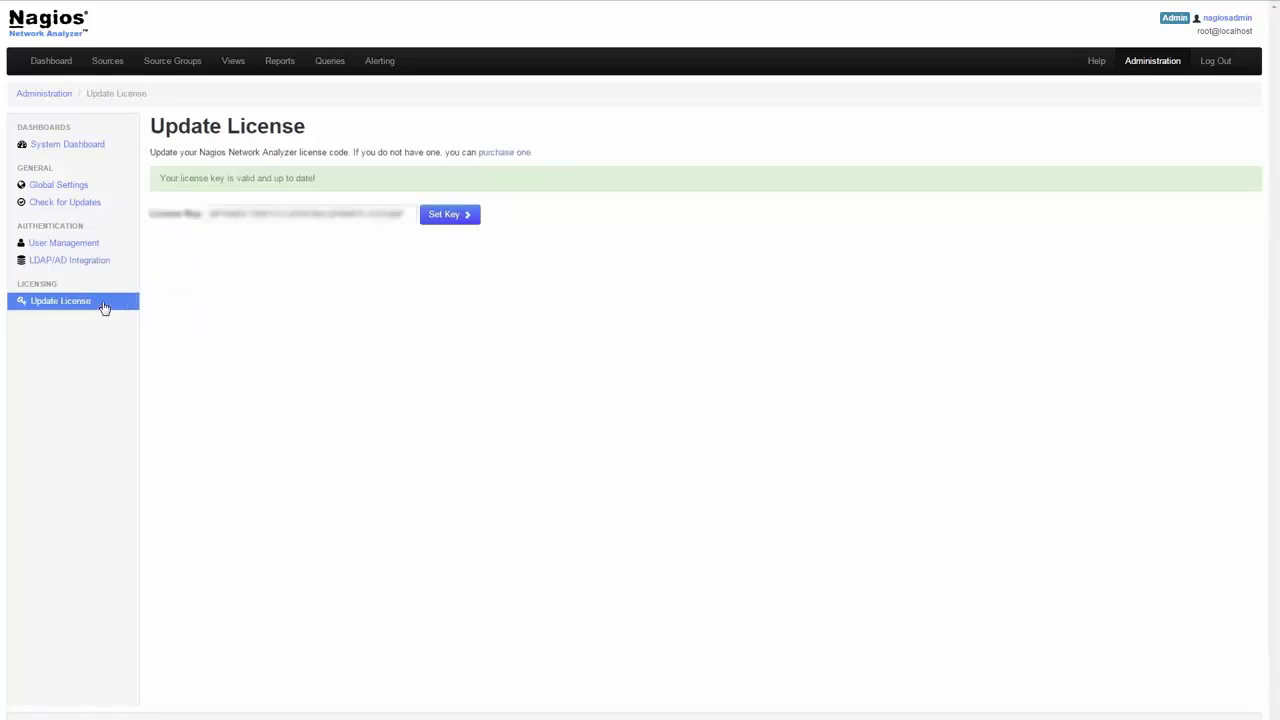
pyautogui.click(1225, 20)
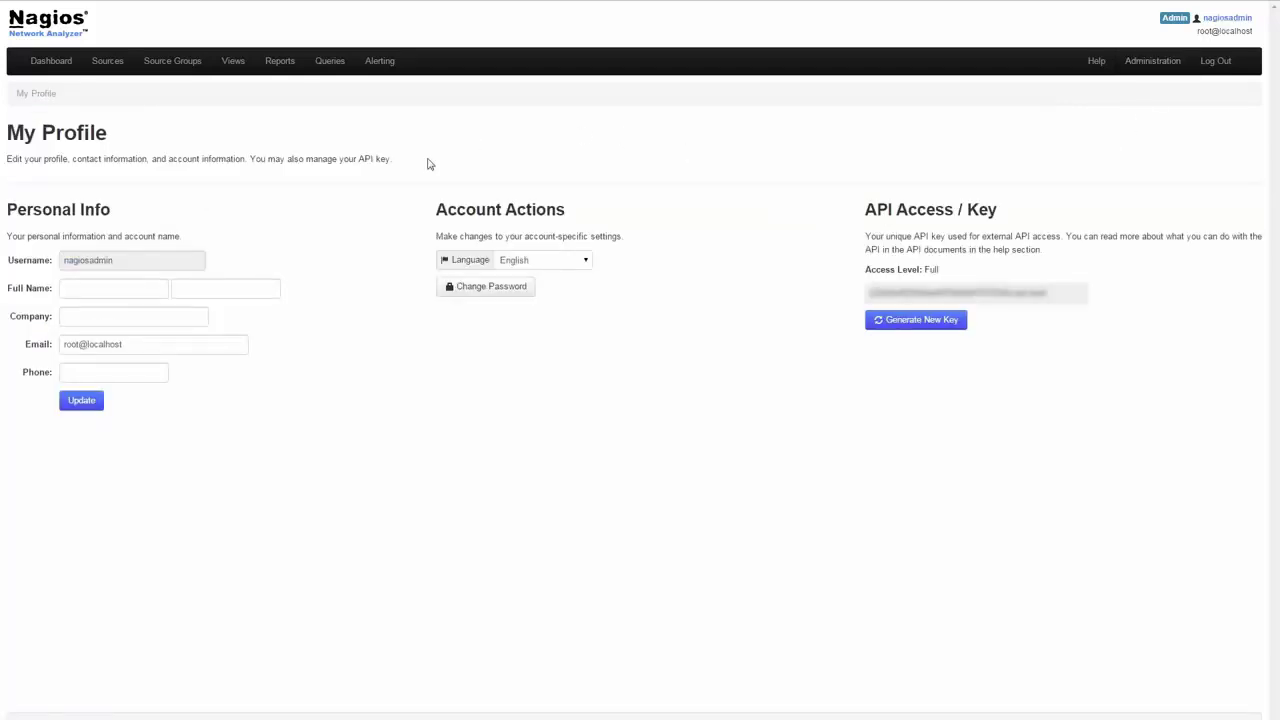
pyautogui.click(47, 63)
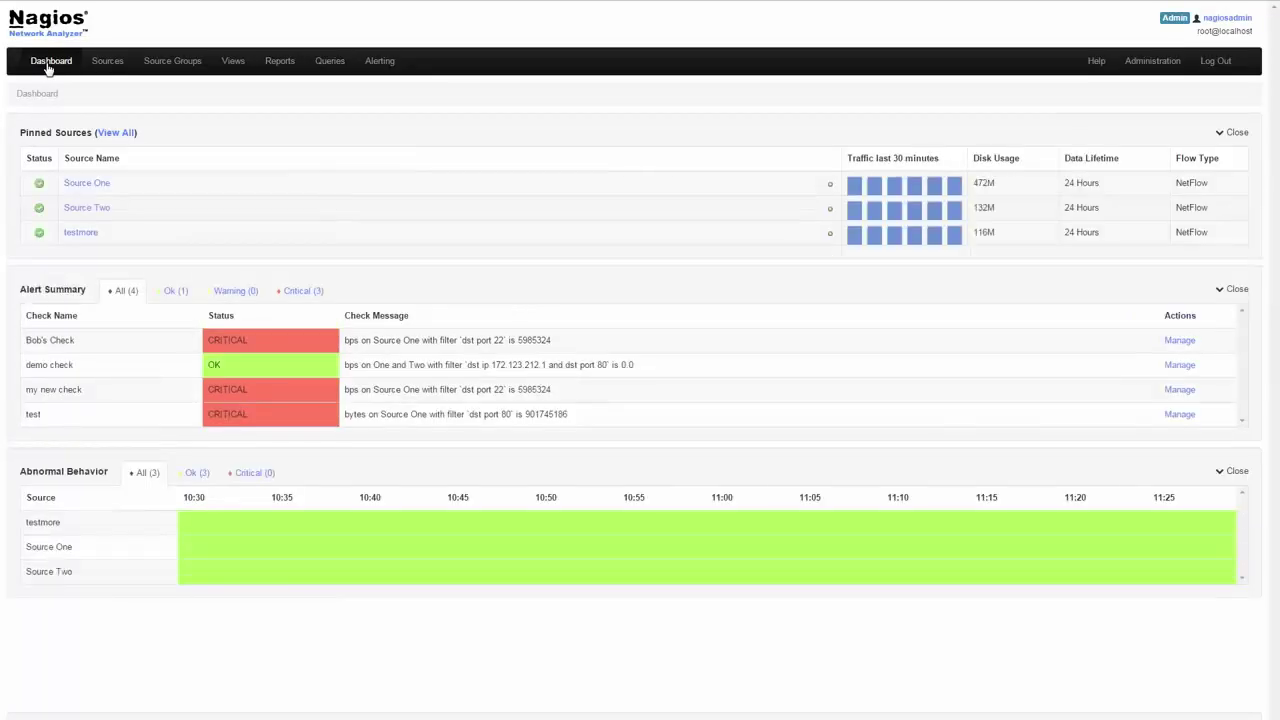